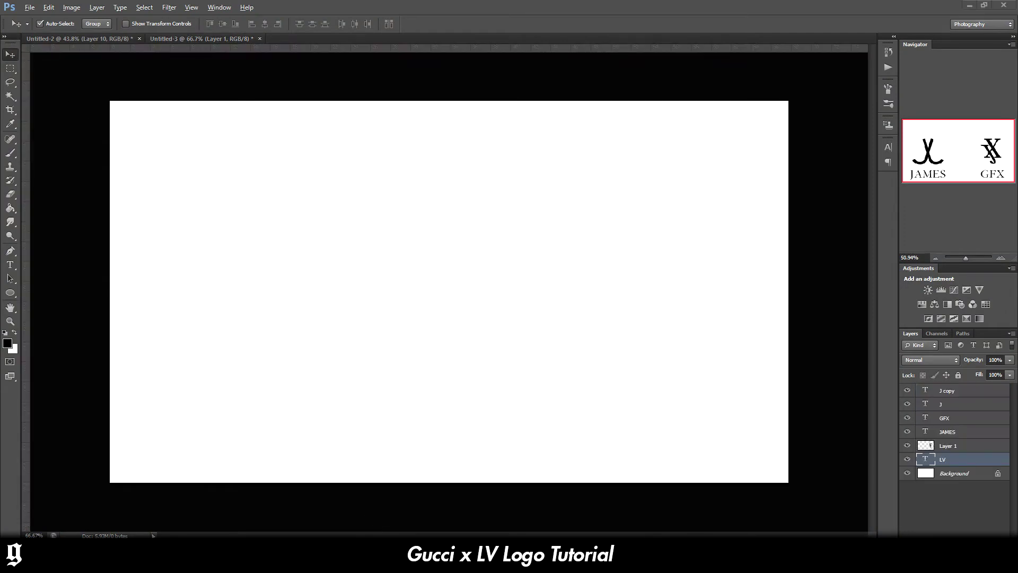
# Move the LV text from its place left of centre to the middle of the canvas.
pyautogui.click(948, 445)
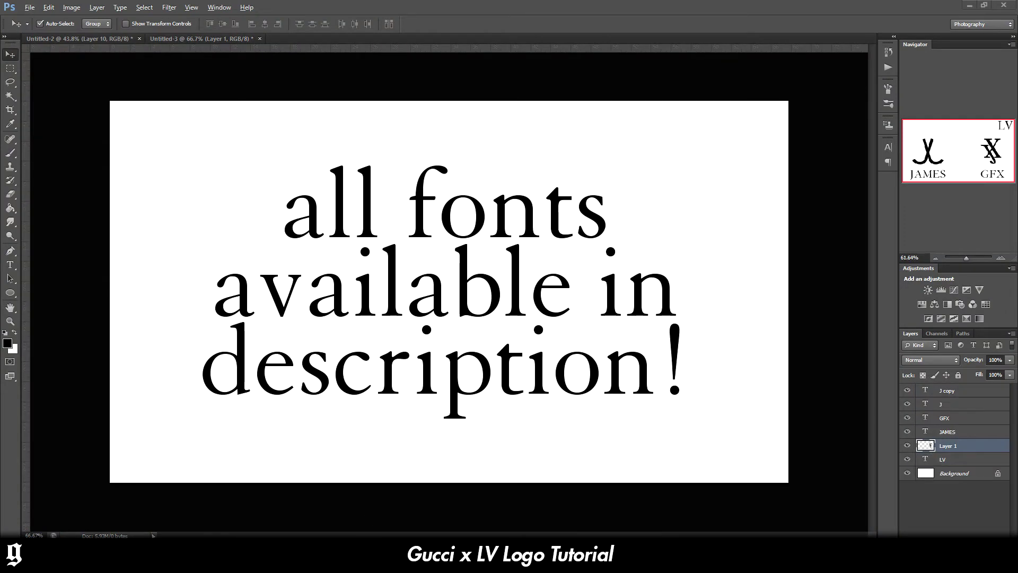
pyautogui.hotkey('alt', '[')
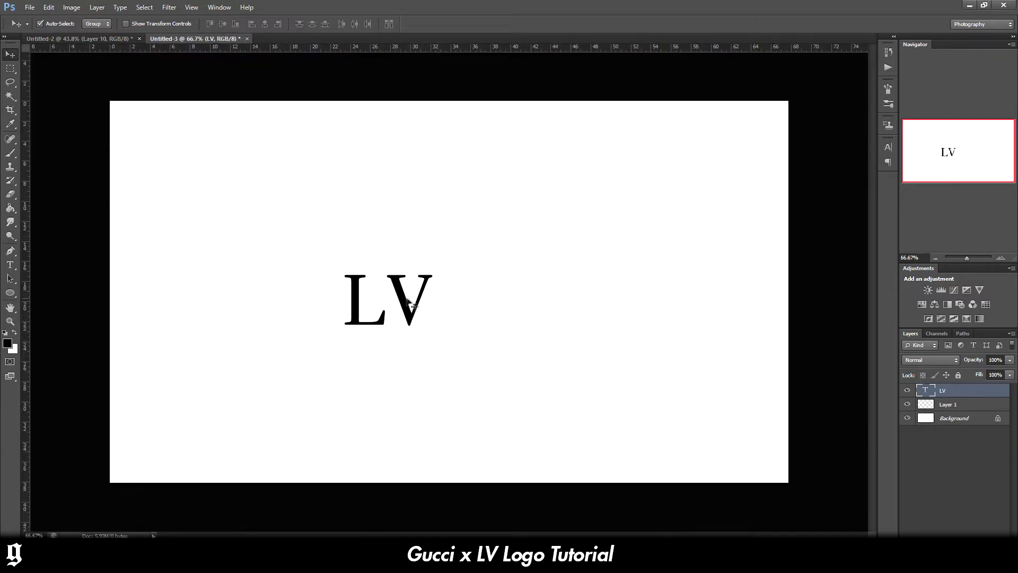
pyautogui.moveTo(464, 291)
pyautogui.mouseDown()
pyautogui.moveTo(499, 286)
pyautogui.moveTo(477, 285)
pyautogui.mouseUp()
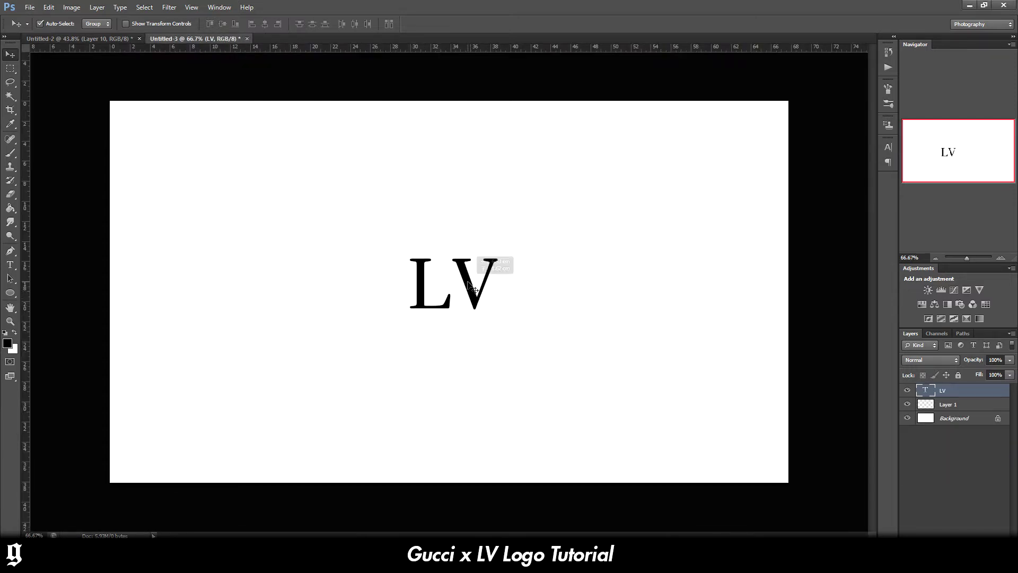
pyautogui.click(10, 264)
pyautogui.click(478, 290)
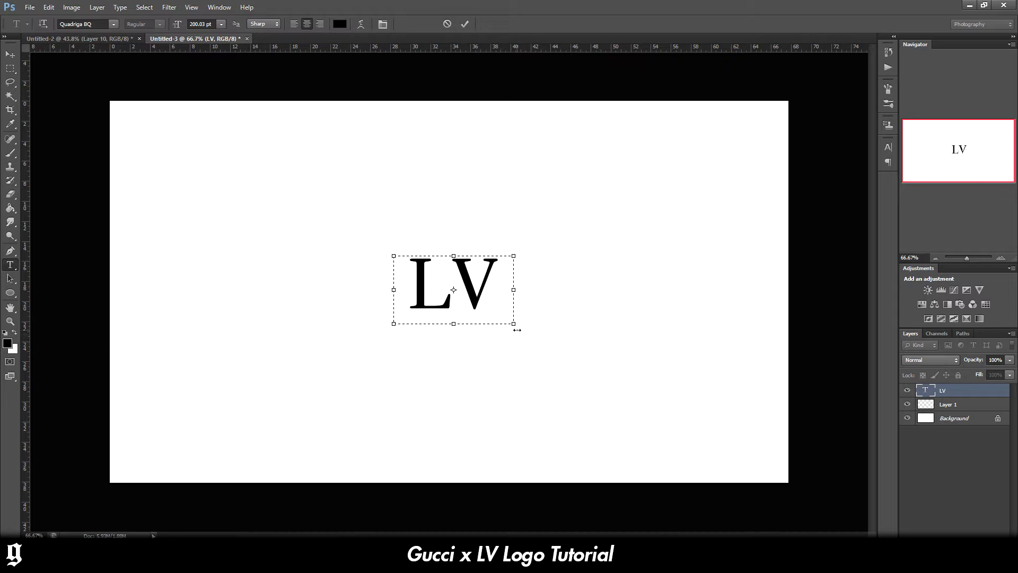
pyautogui.moveTo(501, 296); pyautogui.dragTo(451, 316)
pyautogui.click(498, 289)
pyautogui.scroll(3, 514, 334)
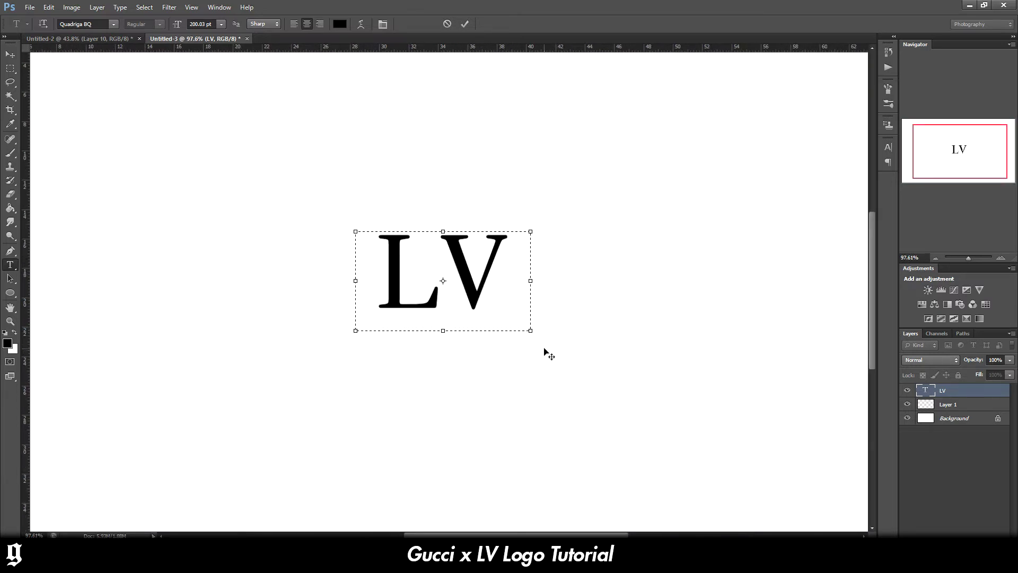
pyautogui.moveTo(534, 339)
pyautogui.mouseDown()
pyautogui.moveTo(496, 345)
pyautogui.moveTo(526, 357)
pyautogui.mouseUp()
pyautogui.press('Escape')
# Shift the LV text slightly lower on the canvas and rasterize its type layer.
pyautogui.click(10, 54)
pyautogui.hotkey('ctrl', '0')
pyautogui.hotkey('ctrl', '+')
pyautogui.moveTo(483, 273); pyautogui.dragTo(496, 295)
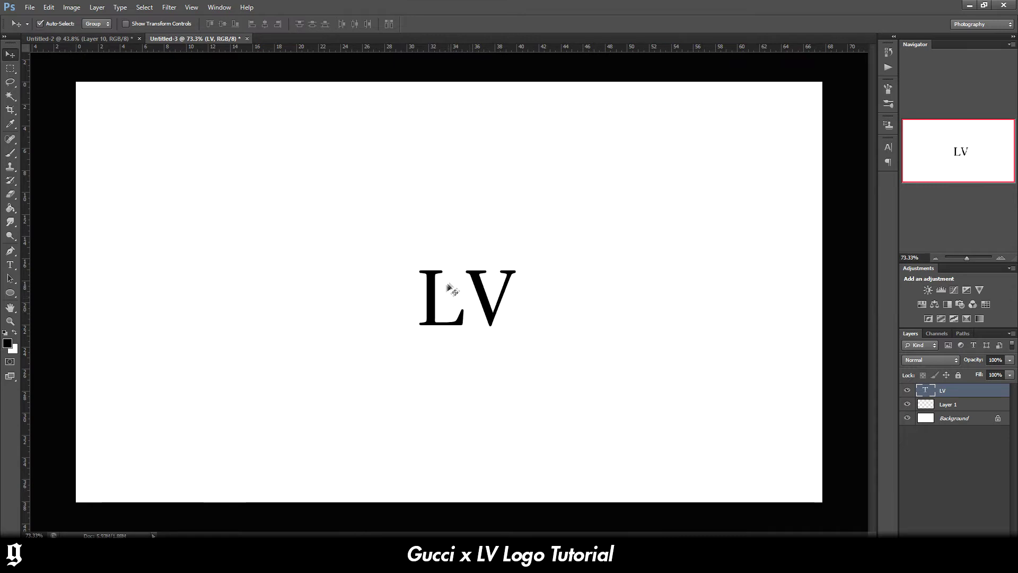
pyautogui.rightClick(964, 391)
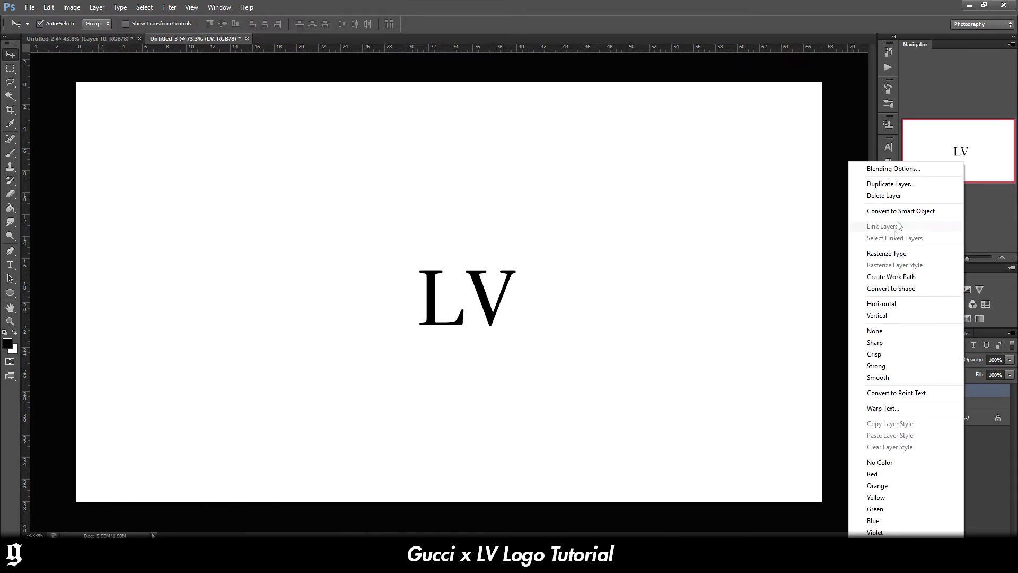
pyautogui.click(895, 260)
# Select the L with a rectangular marquee and move it down and away from the V.
pyautogui.click(10, 67)
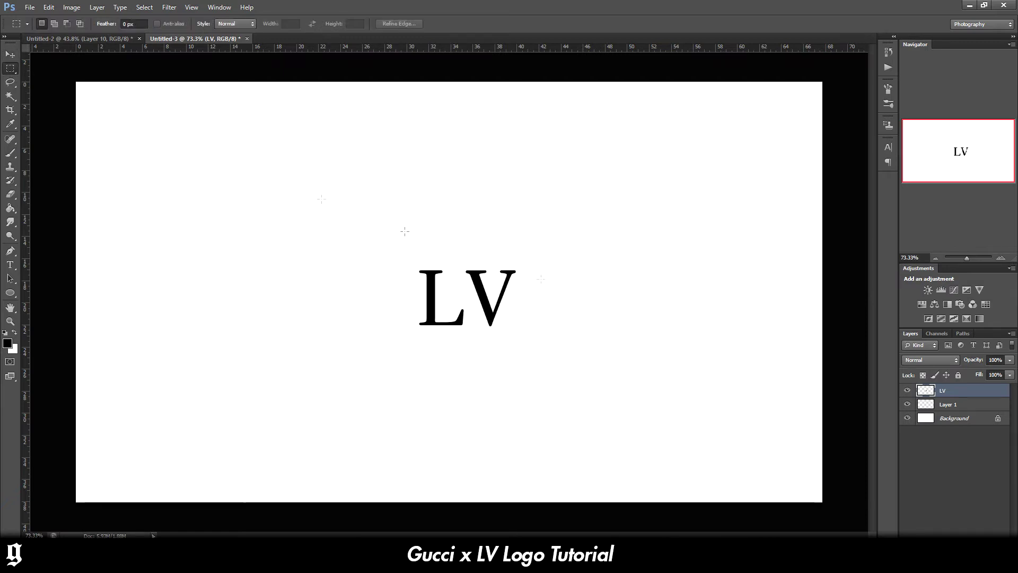
pyautogui.scroll(2, 650, 334)
pyautogui.scroll(1, 478, 329)
pyautogui.scroll(1, 296, 347)
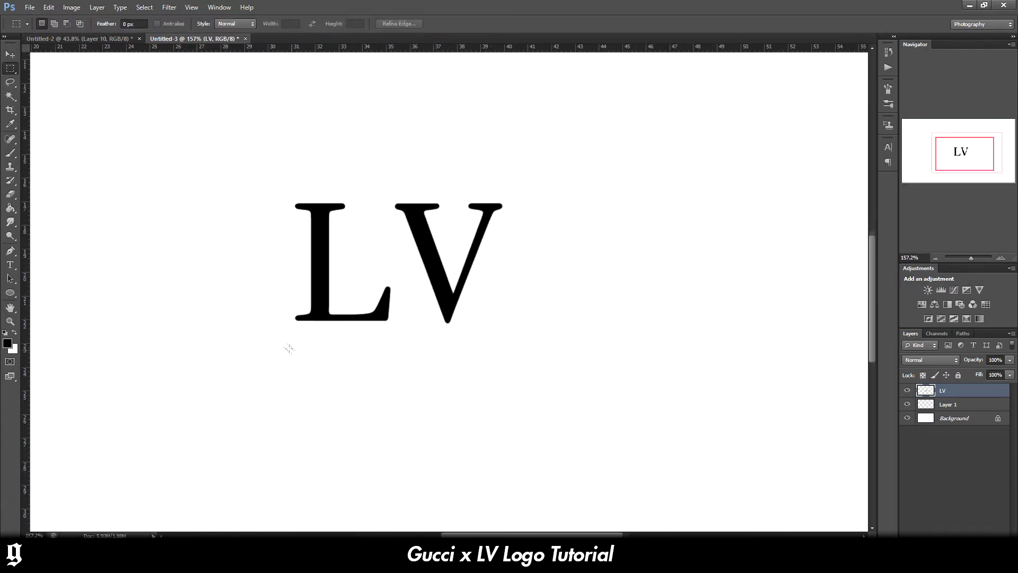
pyautogui.moveTo(266, 181); pyautogui.dragTo(393, 391)
pyautogui.hotkey('ctrl', 't')
pyautogui.moveTo(338, 298); pyautogui.dragTo(266, 348)
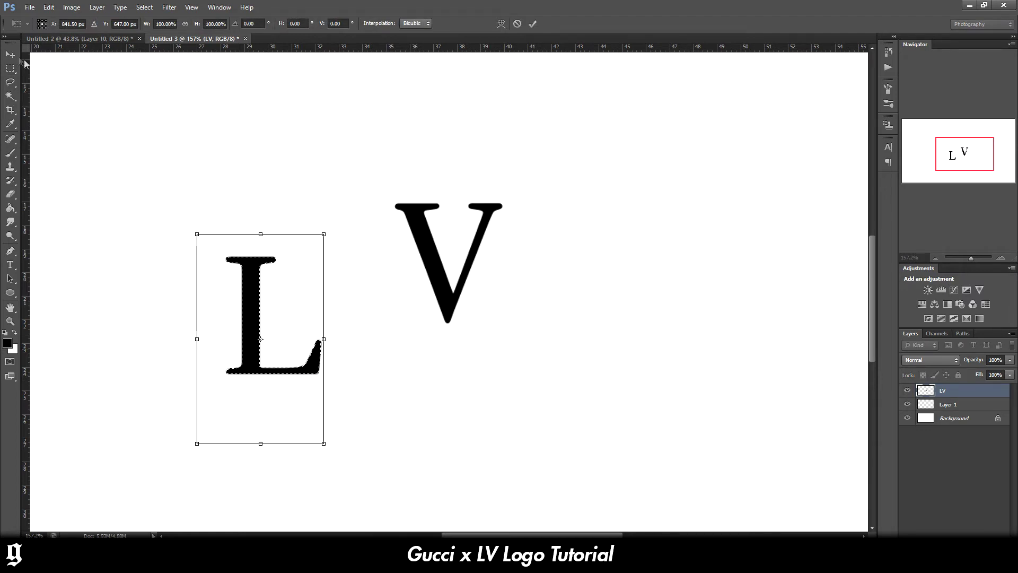
pyautogui.click(9, 54)
pyautogui.click(456, 211)
# Cut the L out of the LV layer, paste it onto its own layer and place it below and left of the V.
pyautogui.hotkey('ctrl', 'x')
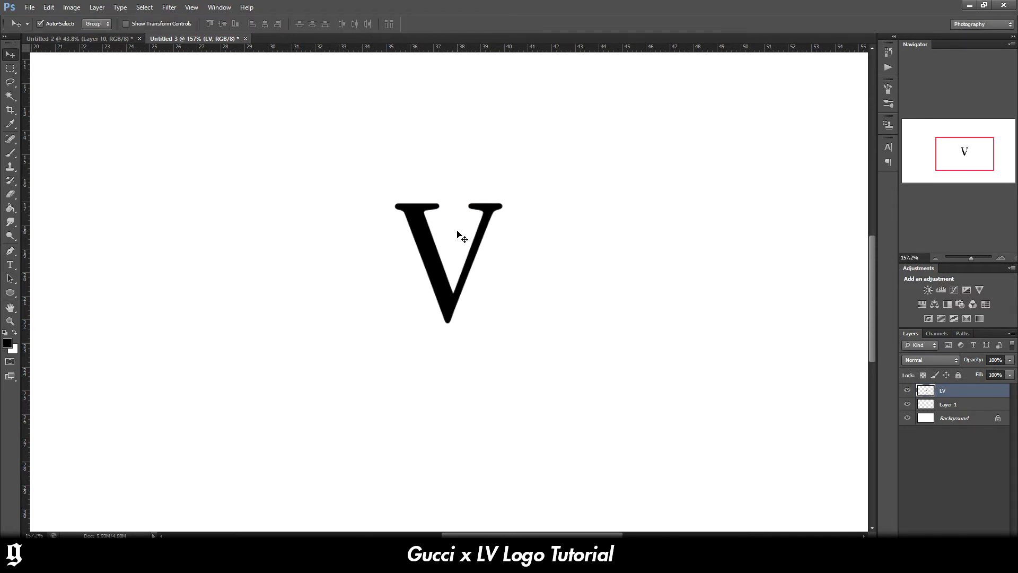
pyautogui.hotkey('ctrl', 'v')
pyautogui.hotkey('ctrl', 't')
pyautogui.moveTo(421, 275); pyautogui.dragTo(275, 379)
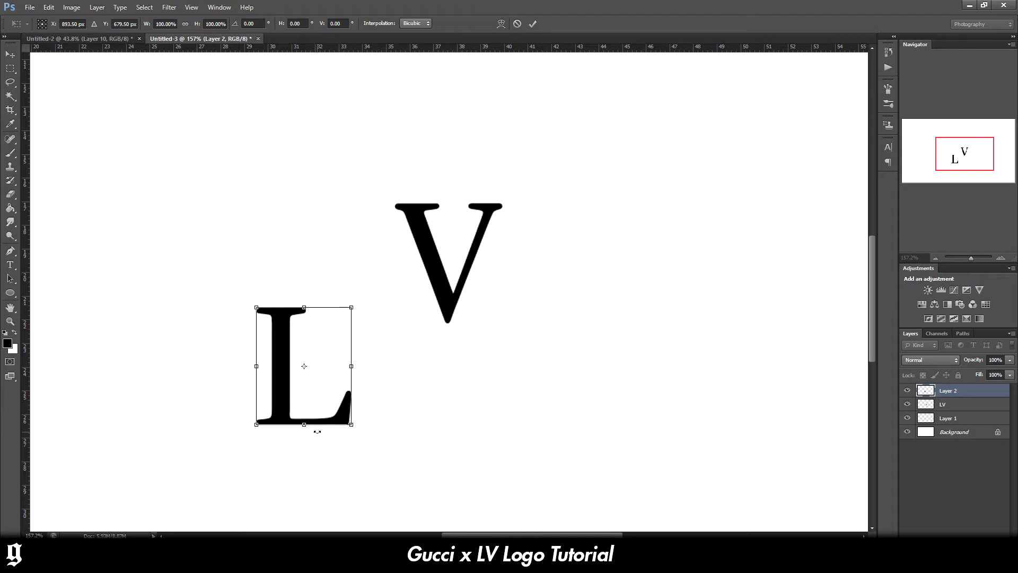
# Skew the L horizontally by about 21° with its base shifted right, and move the V so it overlaps the L.
pyautogui.moveTo(305, 428); pyautogui.dragTo(350, 425)
pyautogui.click(10, 54)
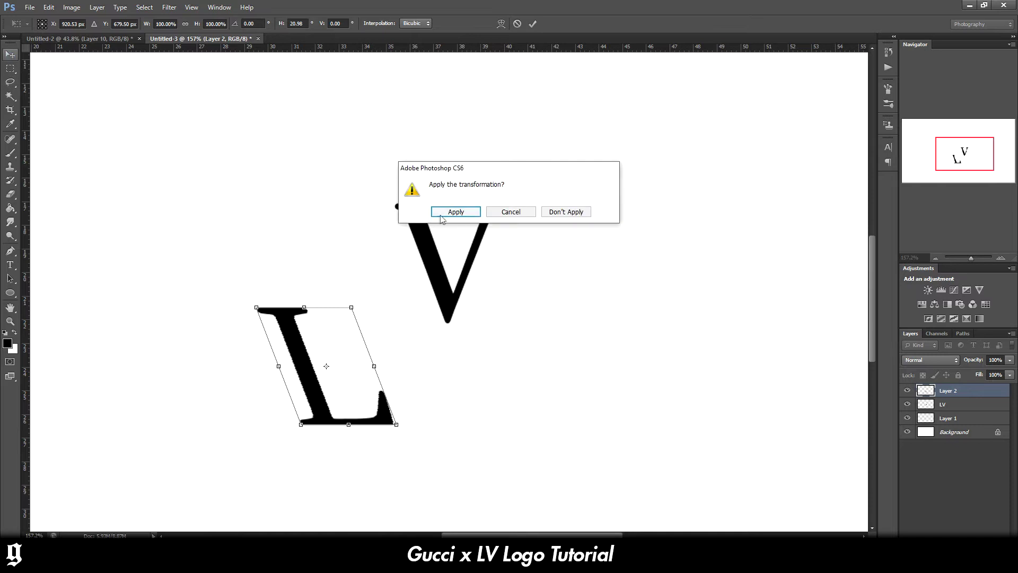
pyautogui.click(454, 209)
pyautogui.click(434, 254)
pyautogui.moveTo(434, 253); pyautogui.dragTo(269, 350)
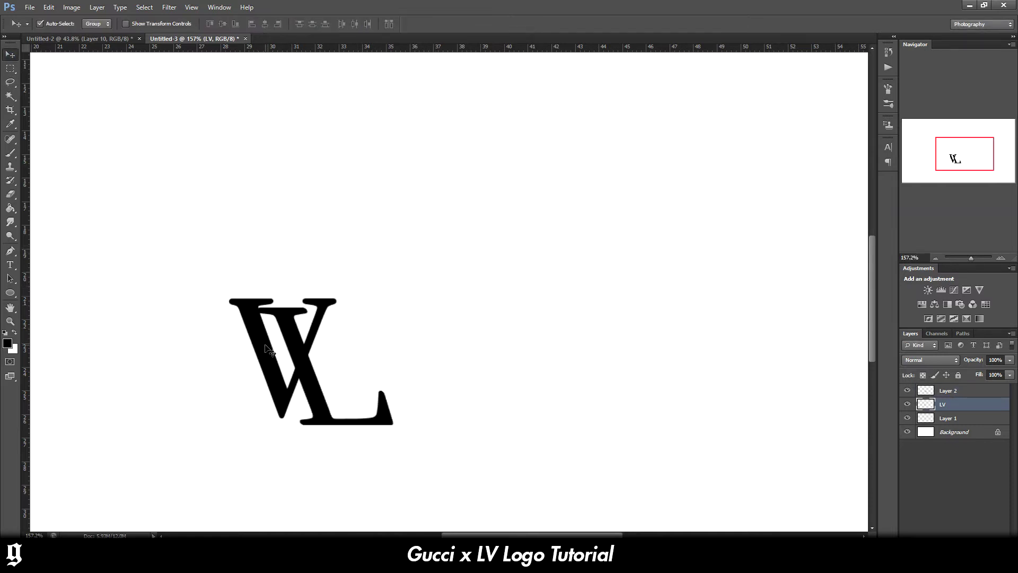
# Undo the V's move and the L's backward skew.
pyautogui.hotkey('ctrl', 'alt', 'z')
pyautogui.hotkey('ctrl', 'alt', 'z')
pyautogui.hotkey('ctrl', 'alt', 'z')
# Transform the L with a horizontal skew so that it slants forward like an italic.
pyautogui.hotkey('ctrl', 't')
pyautogui.moveTo(333, 293); pyautogui.dragTo(388, 303)
pyautogui.press('Return')
# Move the V over the slanted L, enlarge it slightly and adjust its position.
pyautogui.moveTo(445, 272); pyautogui.dragTo(344, 341)
pyautogui.hotkey('ctrl', 't')
pyautogui.moveTo(400, 273); pyautogui.dragTo(413, 260)
pyautogui.moveTo(387, 291); pyautogui.dragTo(389, 290)
pyautogui.press('Return')
# Enlarge the slanted L and shift it up so its top serif sits between the arms of the V.
pyautogui.click(366, 318)
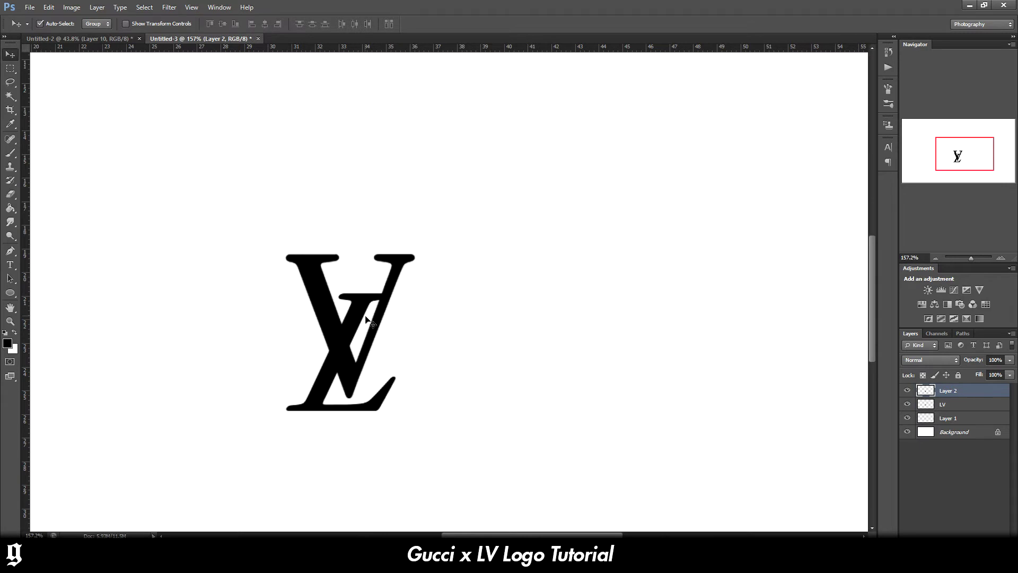
pyautogui.hotkey('ctrl', 't')
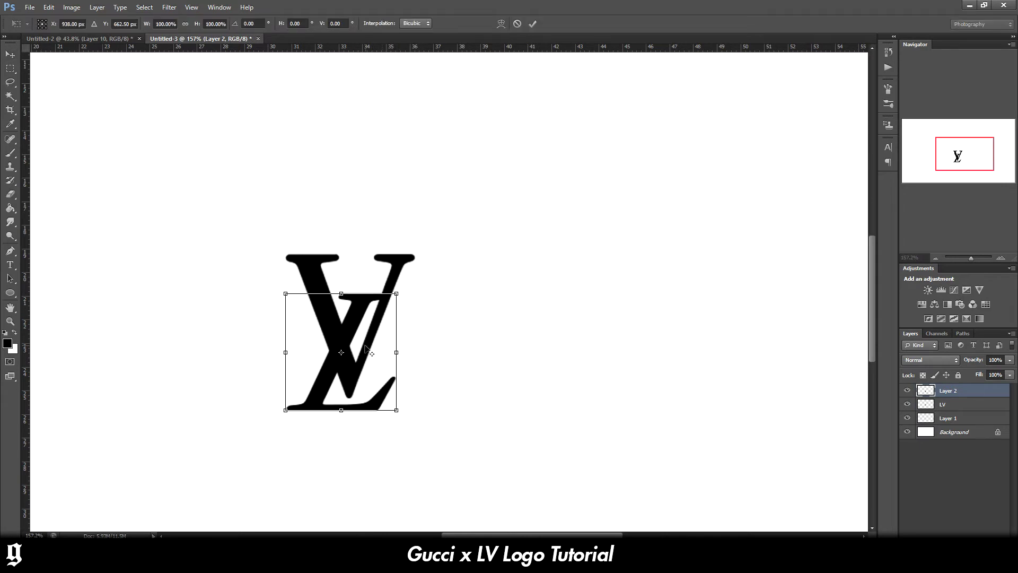
pyautogui.scroll(5, 365, 345)
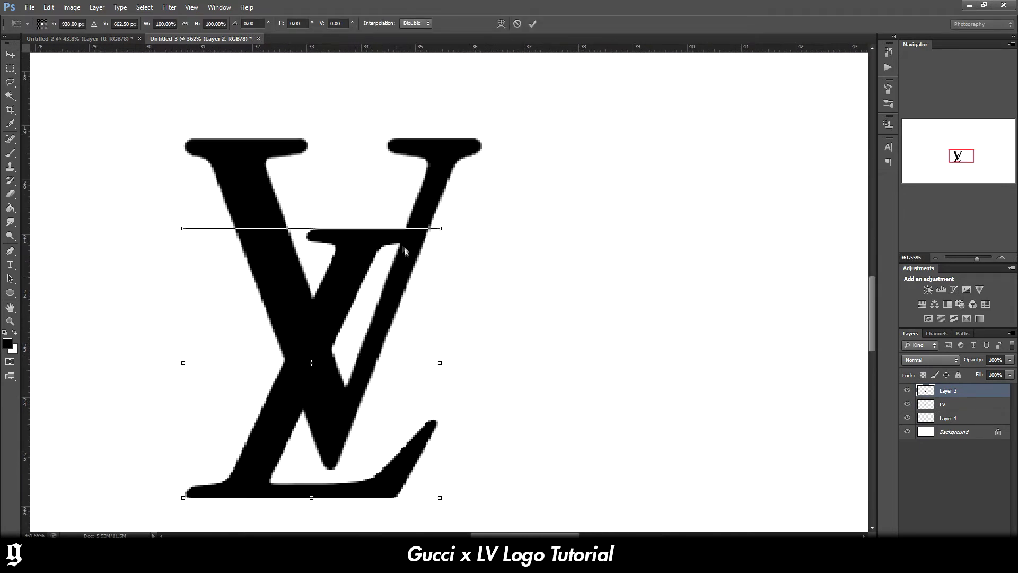
pyautogui.scroll(-1, 387, 391)
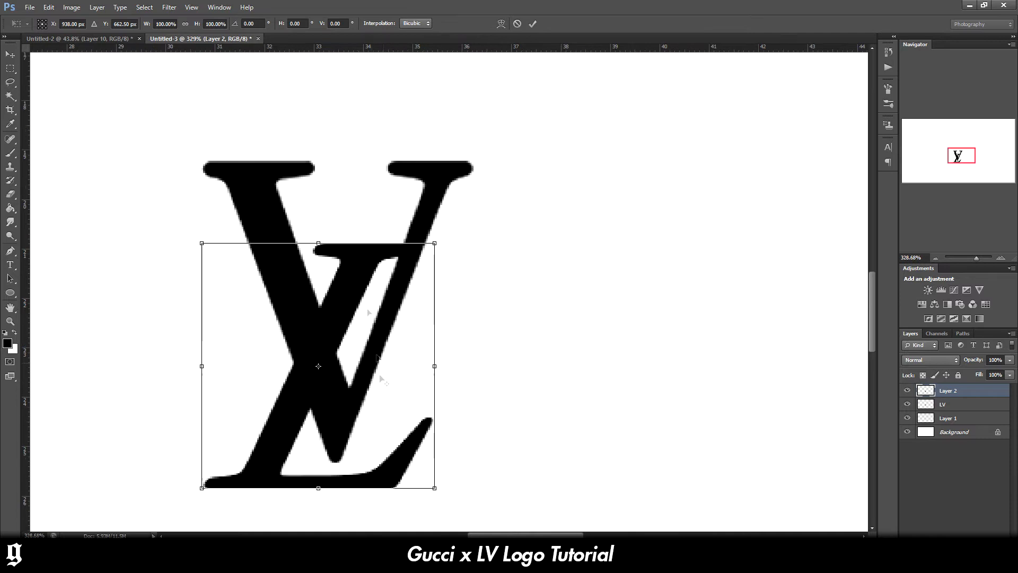
pyautogui.moveTo(320, 247); pyautogui.dragTo(301, 246)
pyautogui.moveTo(417, 243); pyautogui.dragTo(430, 227)
pyautogui.moveTo(377, 260)
pyautogui.mouseDown()
pyautogui.moveTo(377, 225)
pyautogui.moveTo(374, 242)
pyautogui.mouseUp()
pyautogui.press('Return')
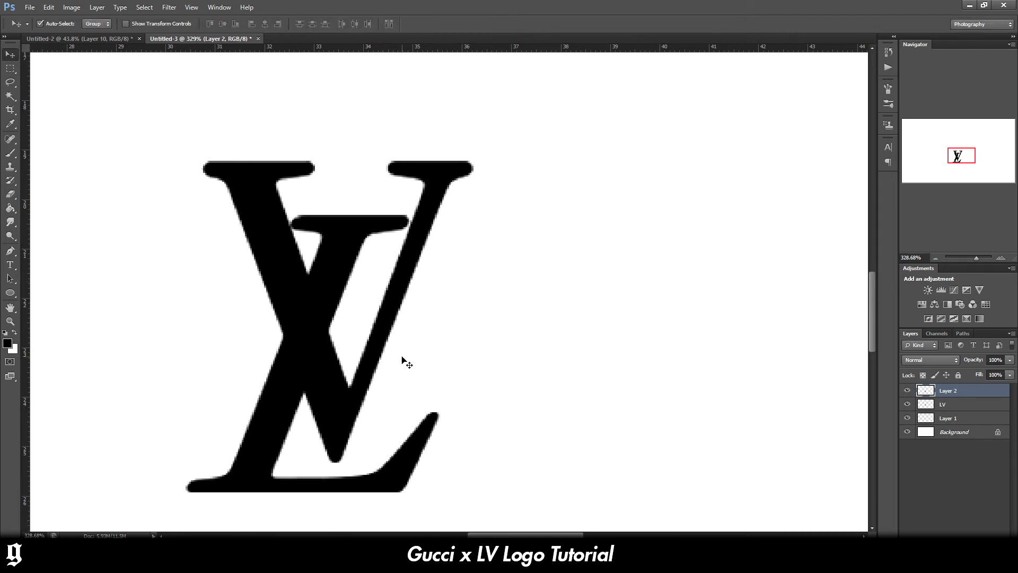
# Undo the monogram edits back to the editable LV text.
pyautogui.hotkey('ctrl', '0')
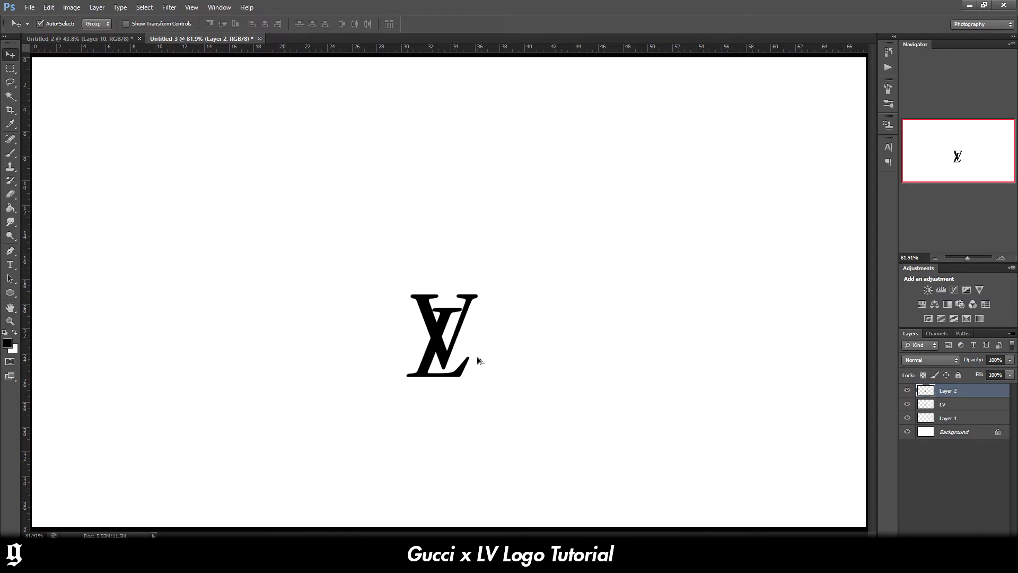
pyautogui.scroll(3, 484, 375)
pyautogui.scroll(-3, 416, 359)
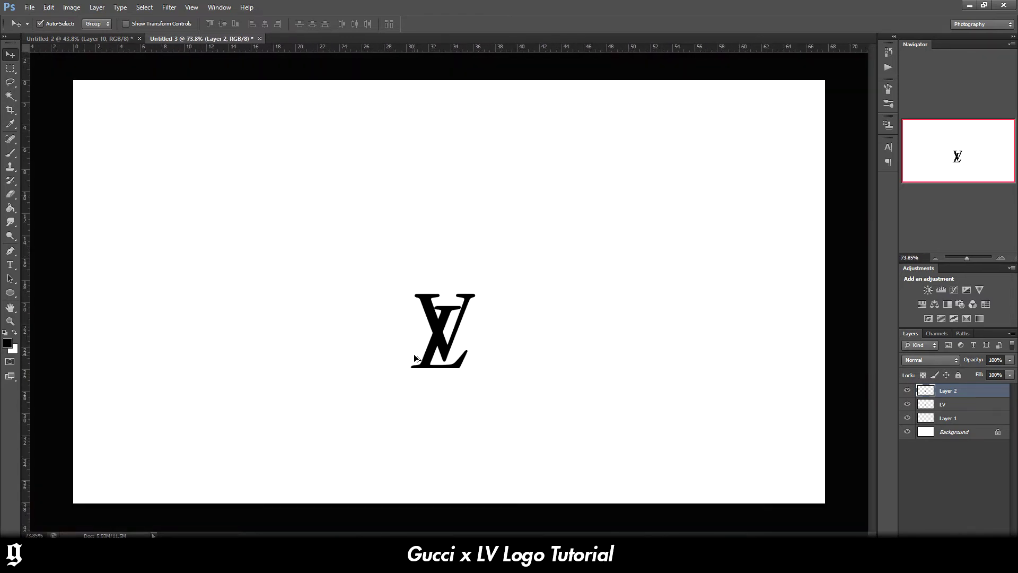
pyautogui.hotkey('ctrl', 'alt', 'z')
pyautogui.hotkey('ctrl', 'alt', 'z')
pyautogui.hotkey('ctrl', 'alt', 'z')
pyautogui.hotkey('ctrl', 'alt', 'z')
pyautogui.hotkey('ctrl', 'alt', 'z')
pyautogui.hotkey('ctrl', 'alt', 'z')
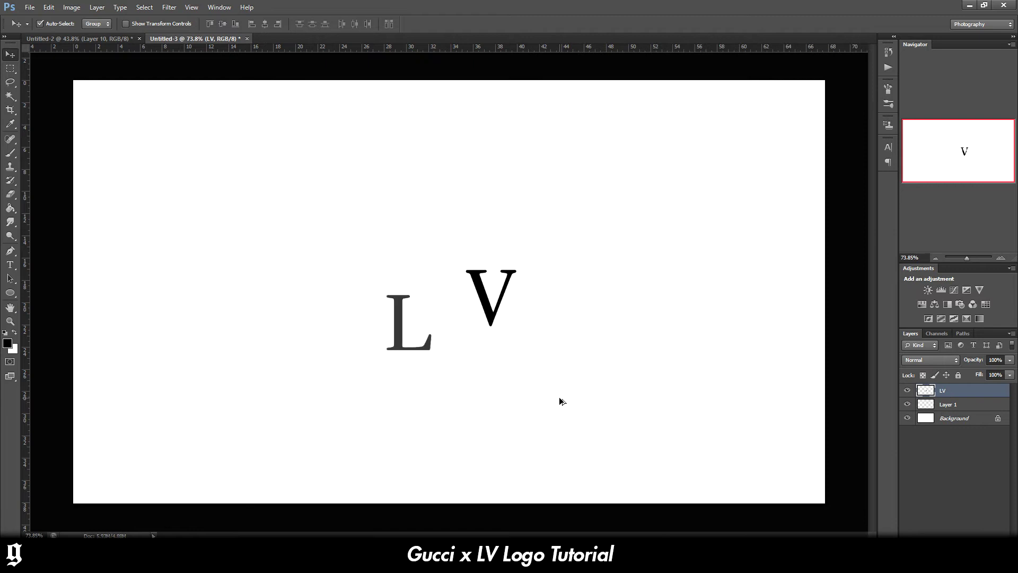
pyautogui.hotkey('ctrl', 'alt', 'z')
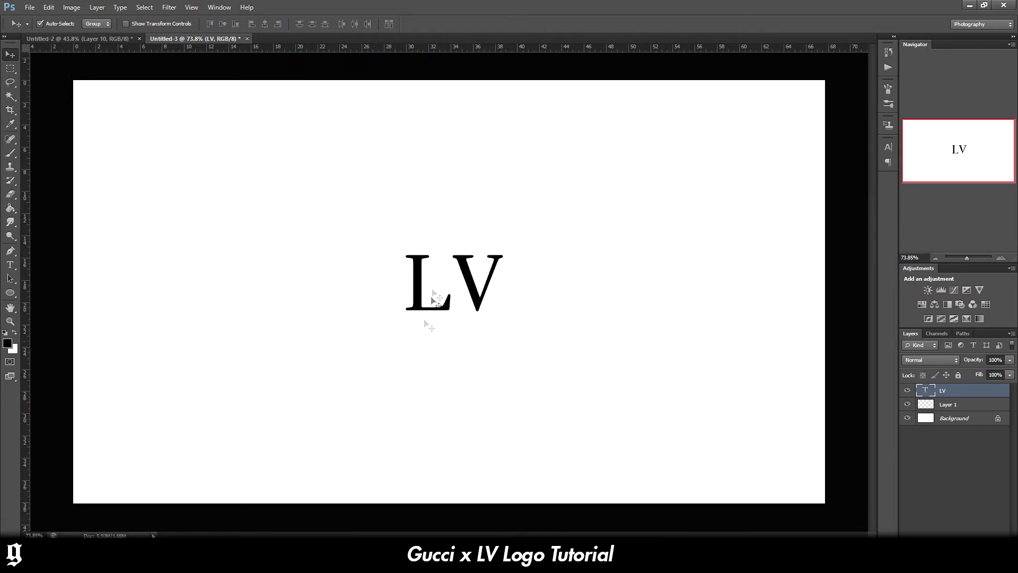
# Move the LV text left and slightly down, and replace its letters with "J X".
pyautogui.moveTo(417, 285); pyautogui.dragTo(376, 307)
pyautogui.click(9, 265)
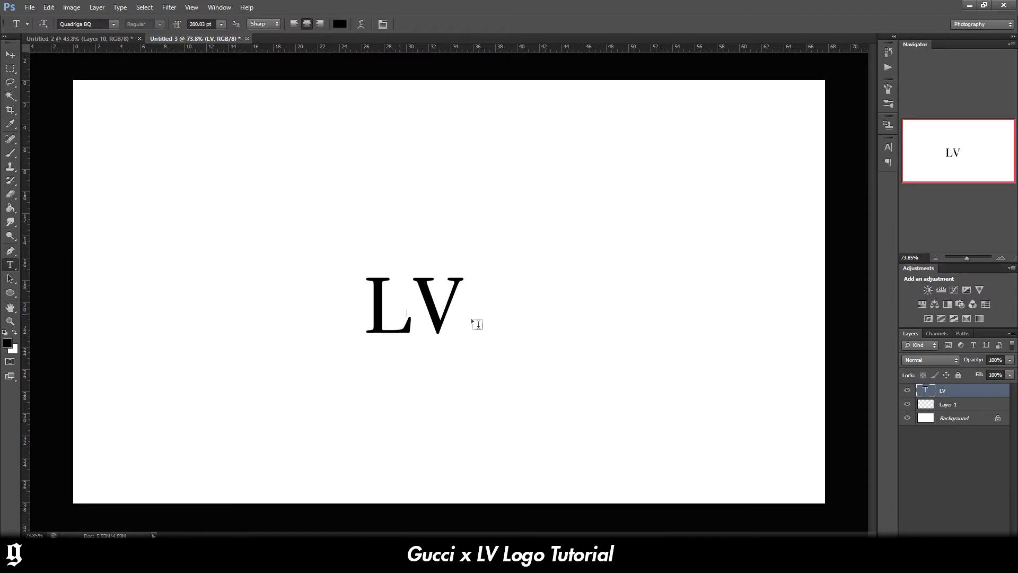
pyautogui.click(430, 309)
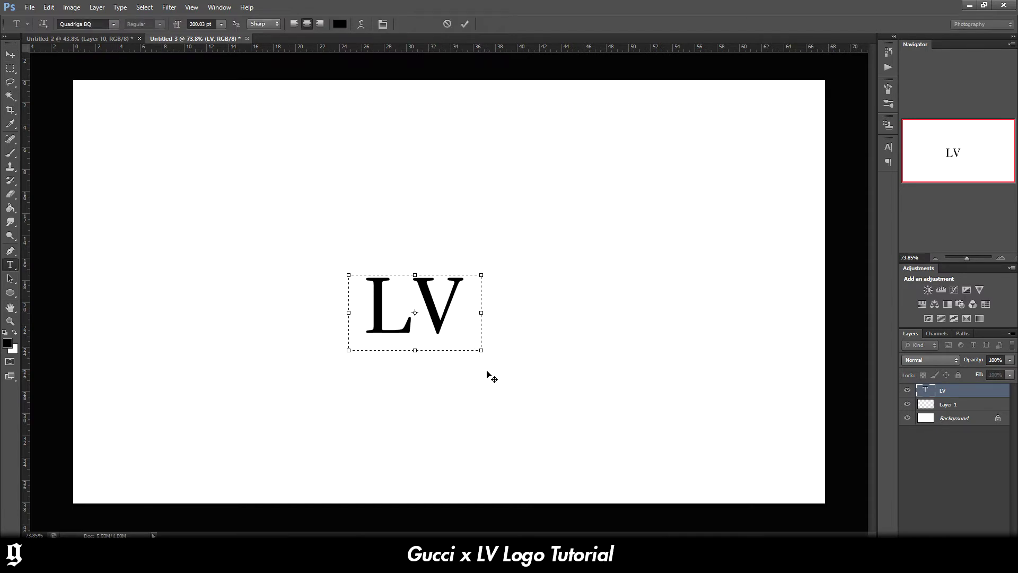
pyautogui.hotkey('ctrl', 'a')
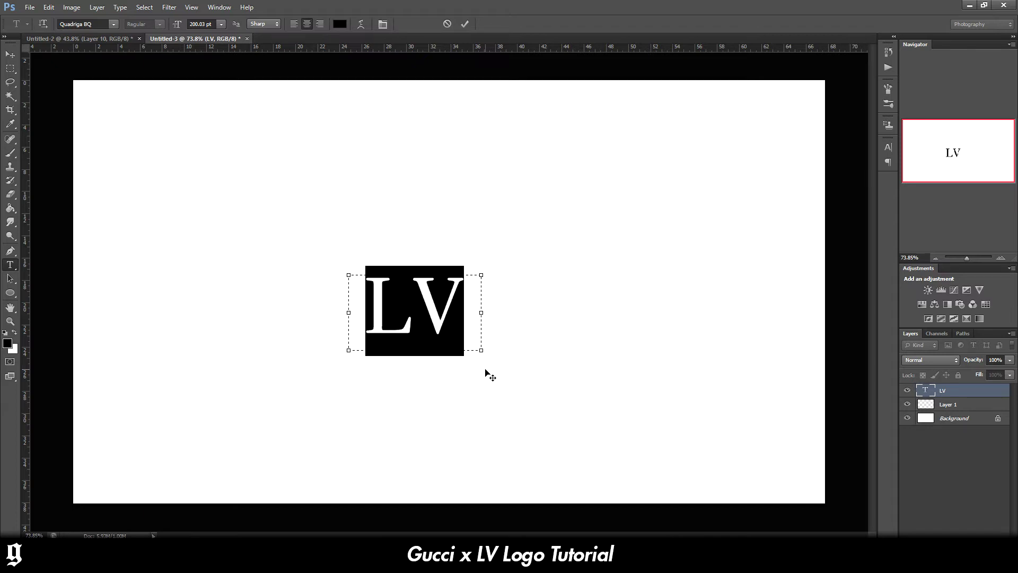
pyautogui.write('j')
pyautogui.press('BackSpace')
pyautogui.write('J')
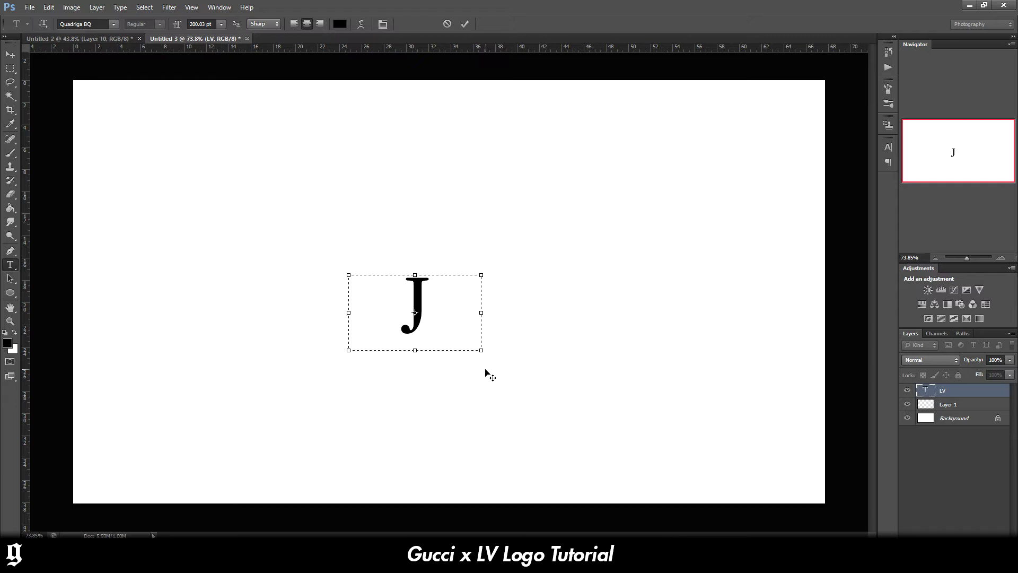
pyautogui.write('X')
pyautogui.press('Left')
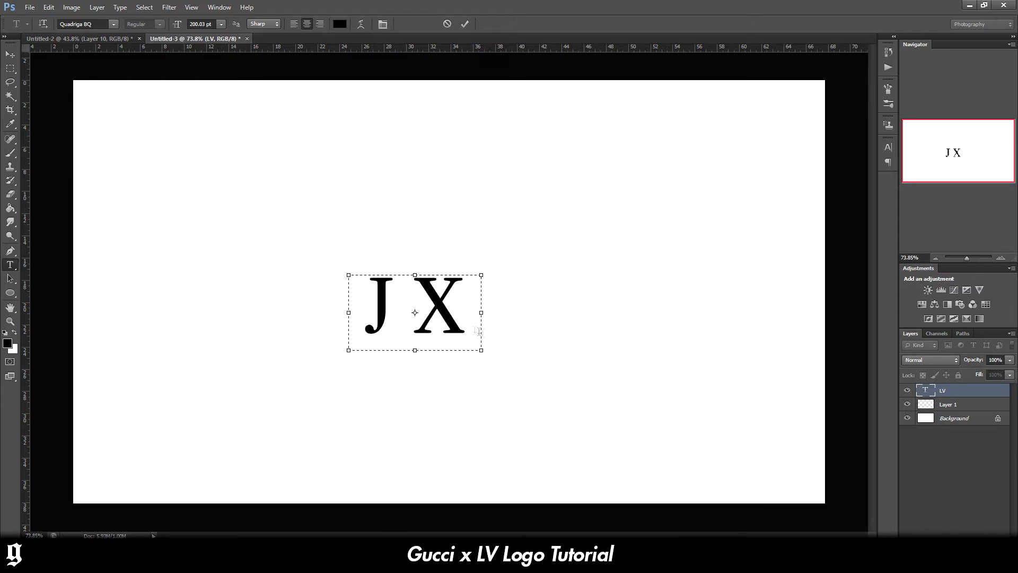
pyautogui.click(10, 54)
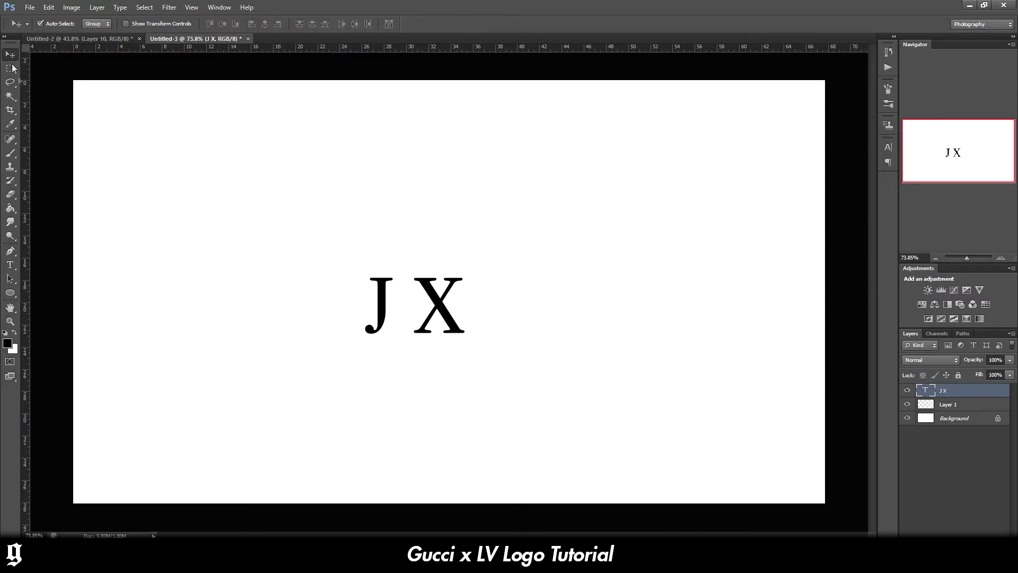
# Move the J X text nearer the canvas centre and scale it up proportionally to about 230%.
pyautogui.scroll(4, 418, 303)
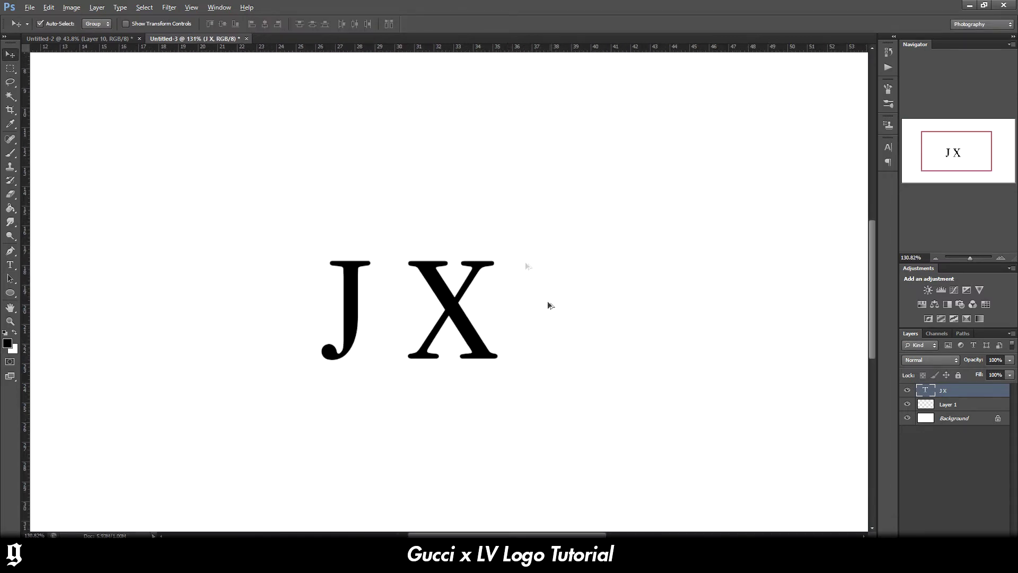
pyautogui.moveTo(452, 310); pyautogui.dragTo(481, 300)
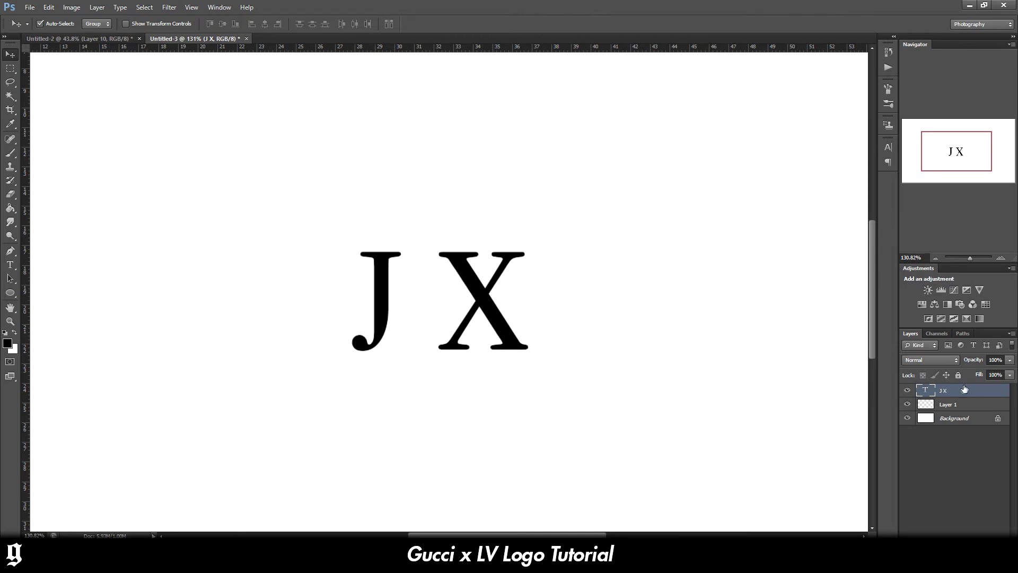
pyautogui.hotkey('ctrl', 't')
pyautogui.hotkey('ctrl', '0')
pyautogui.moveTo(495, 261); pyautogui.dragTo(520, 262)
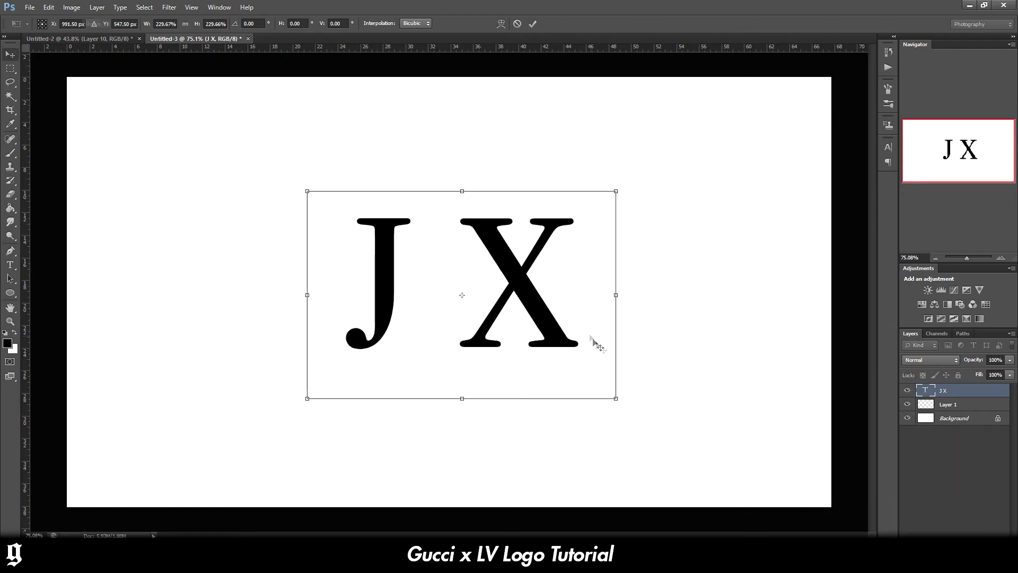
pyautogui.press('Return')
# Rasterize the J X text layer and enclose the J in a rectangular selection.
pyautogui.rightClick(955, 397)
pyautogui.click(940, 94)
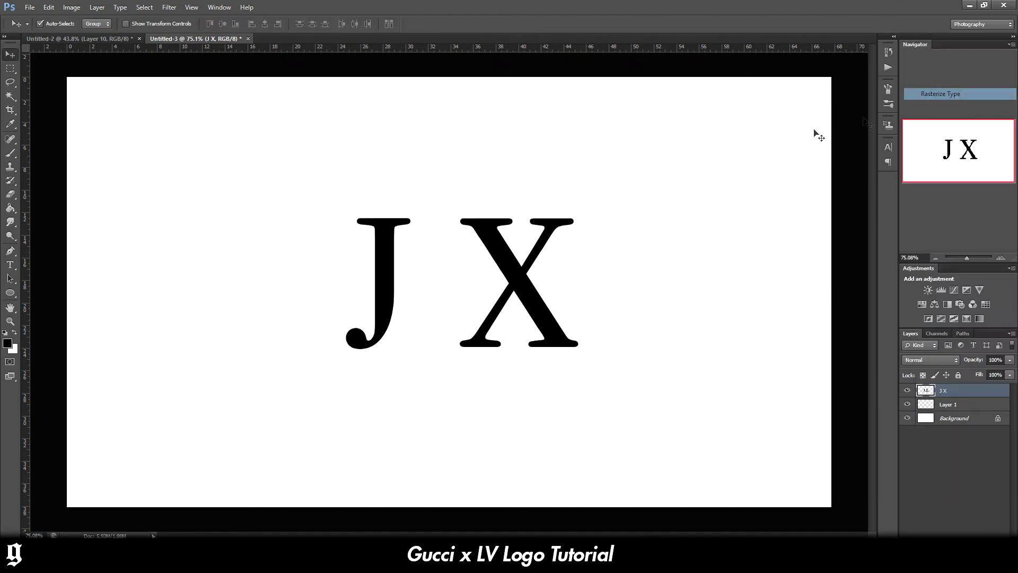
pyautogui.press('m')
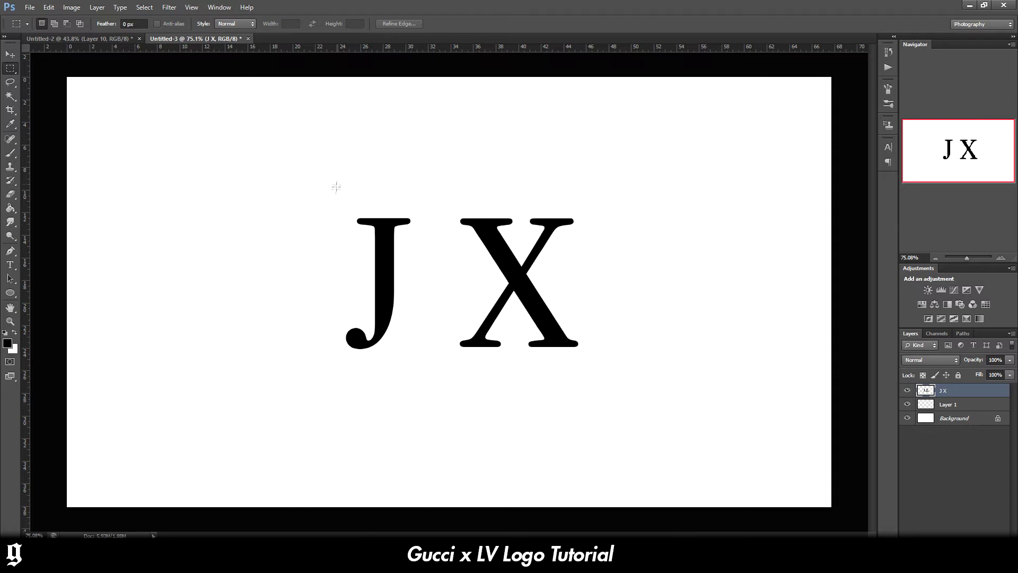
pyautogui.moveTo(313, 194); pyautogui.dragTo(428, 385)
# Skew the J until its stem runs parallel to the X's thick diagonal, and leave it beside the X, deselected.
pyautogui.hotkey('ctrl', 't')
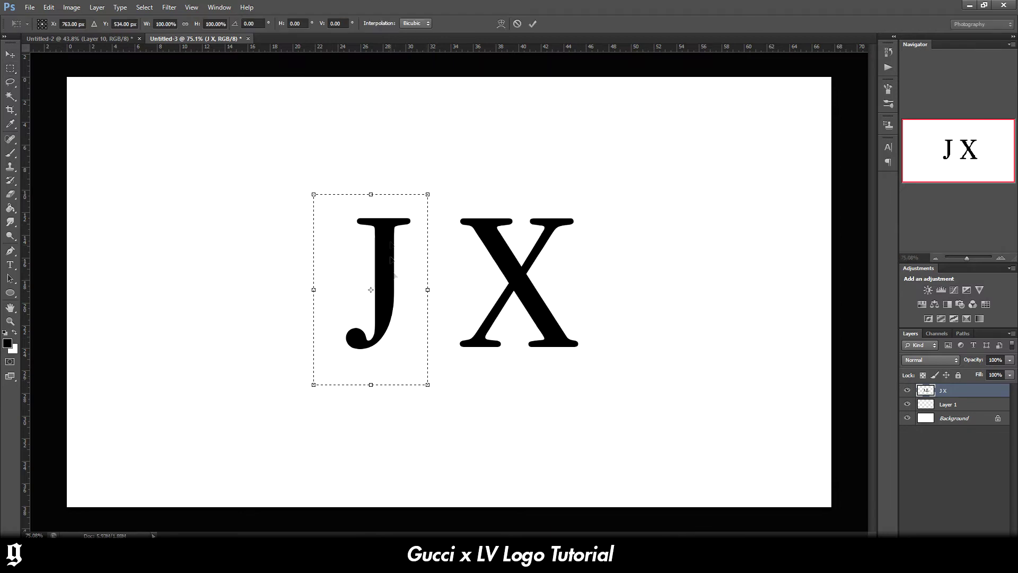
pyautogui.moveTo(371, 195); pyautogui.dragTo(270, 195)
pyautogui.moveTo(351, 304); pyautogui.dragTo(525, 328)
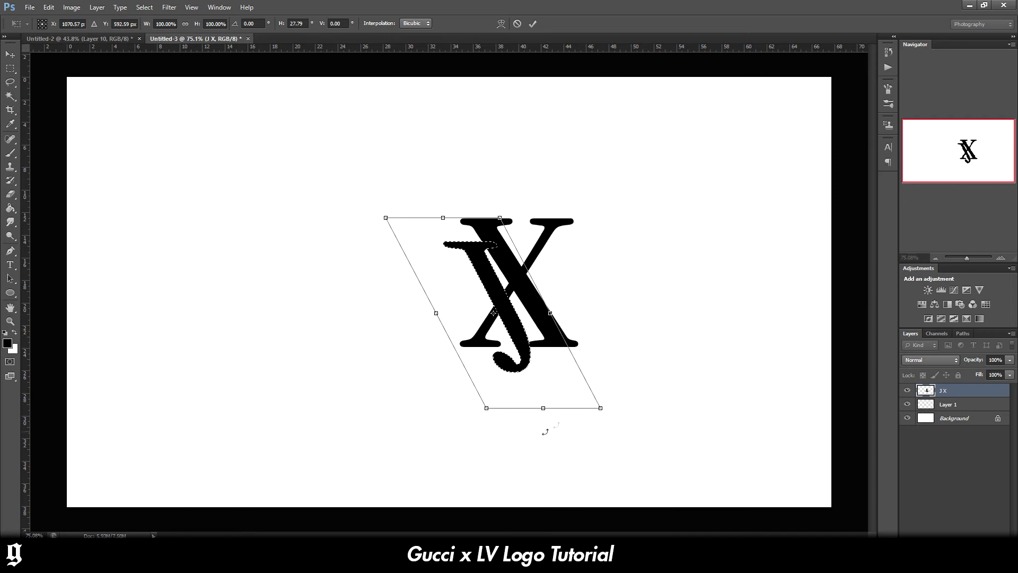
pyautogui.moveTo(547, 409); pyautogui.dragTo(567, 409)
pyautogui.moveTo(521, 345); pyautogui.dragTo(407, 345)
pyautogui.press('Return')
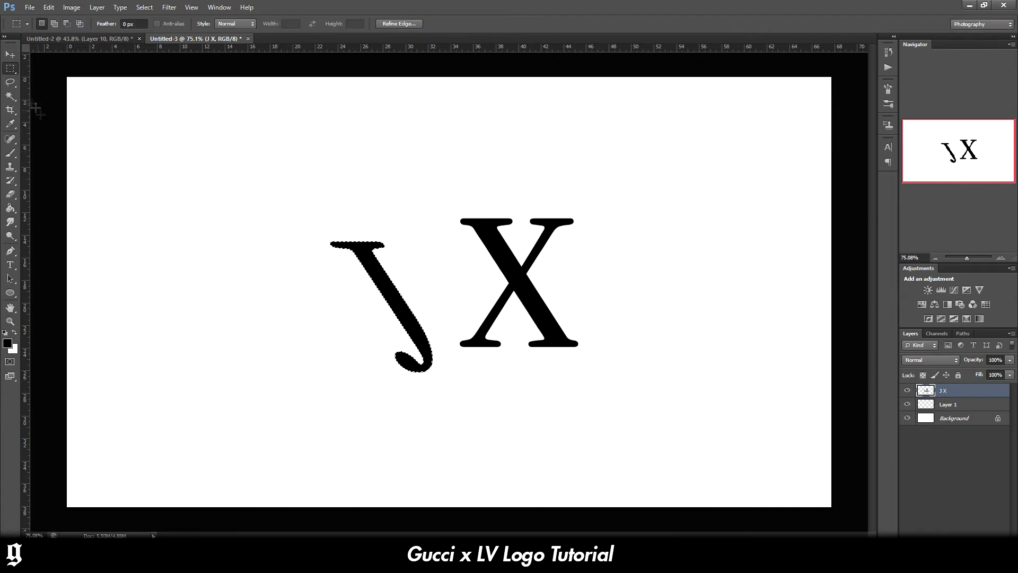
pyautogui.hotkey('ctrl', 'd')
# Cut the X out of the J X layer and paste it onto its own layer.
pyautogui.click(10, 55)
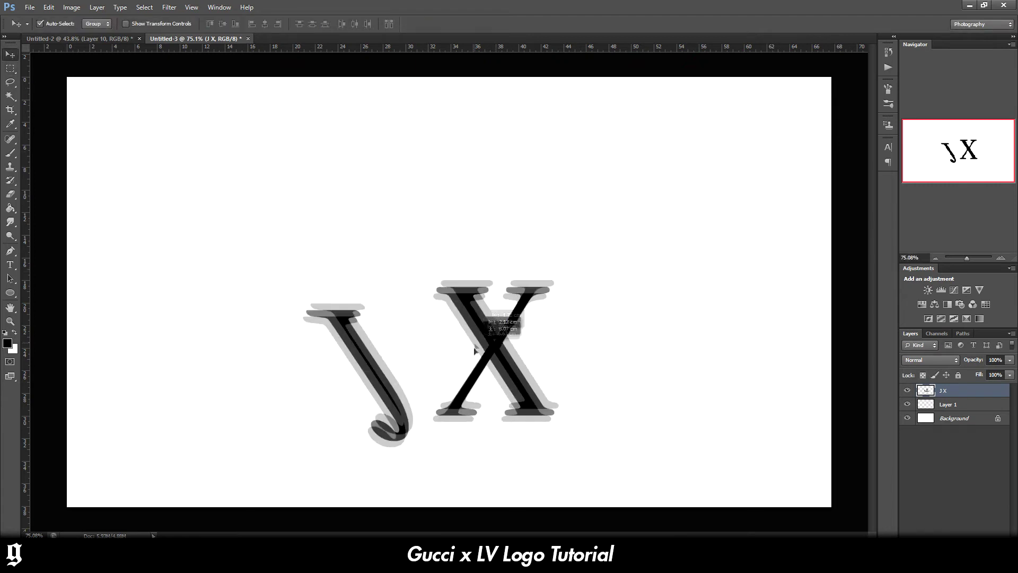
pyautogui.click(10, 68)
pyautogui.moveTo(646, 387); pyautogui.dragTo(447, 195)
pyautogui.hotkey('ctrl', 'x')
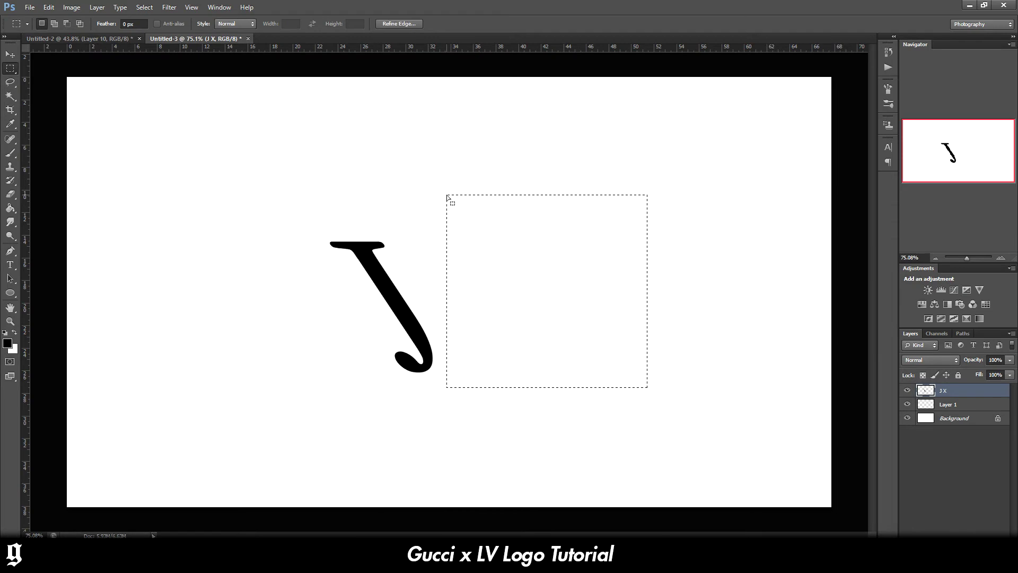
pyautogui.hotkey('ctrl', 'v')
# Move the X over the slanted J so the J's stem crosses the X's thin lower leg.
pyautogui.hotkey('ctrl', 't')
pyautogui.moveTo(566, 318); pyautogui.dragTo(451, 287)
pyautogui.moveTo(450, 282); pyautogui.dragTo(435, 294)
pyautogui.click(10, 58)
pyautogui.click(457, 211)
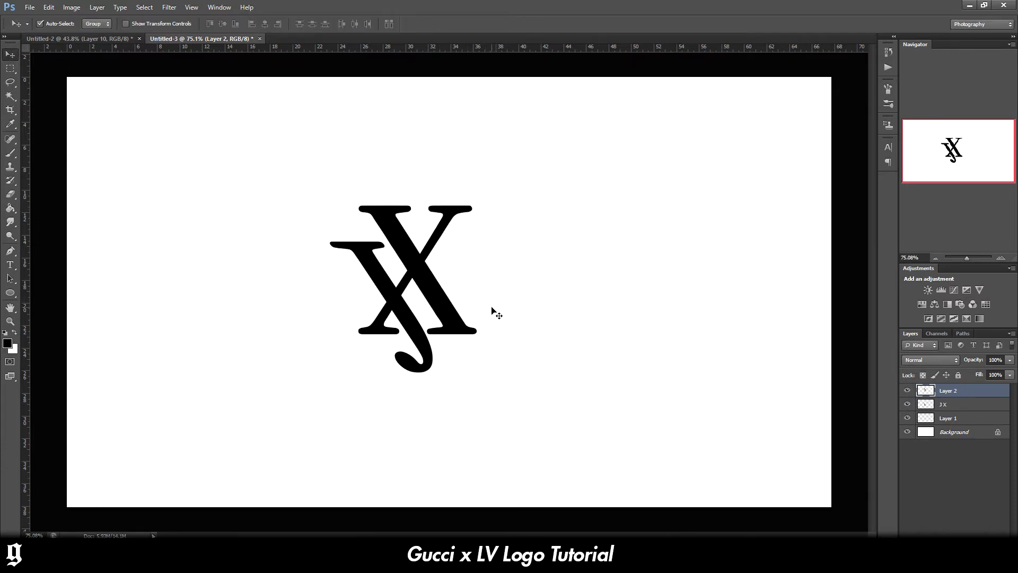
# Skew the X horizontally by about 0.7°, nudge it slightly up and left, and apply the transformation.
pyautogui.hotkey('ctrl', 't')
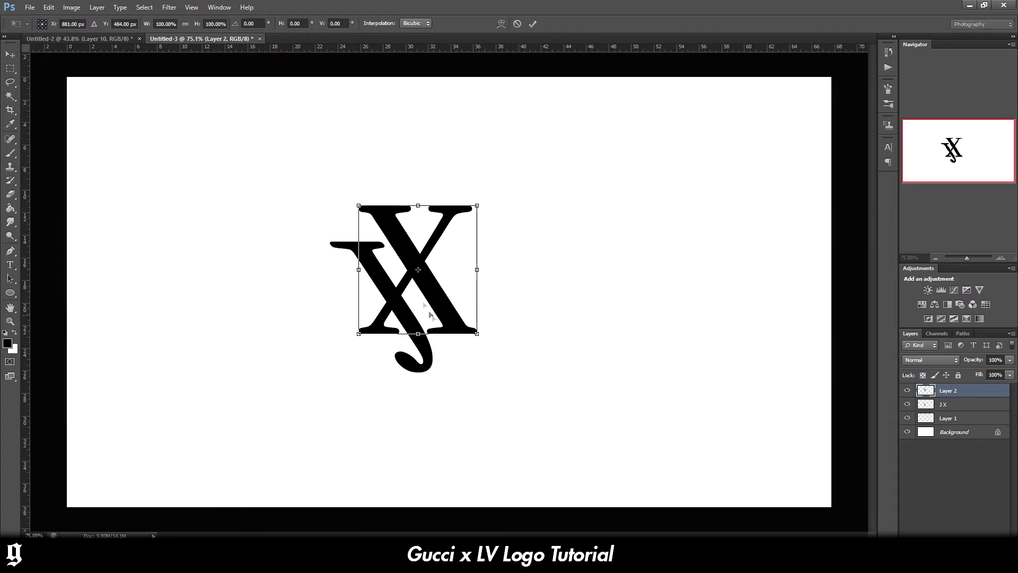
pyautogui.moveTo(417, 206); pyautogui.dragTo(416, 206)
pyautogui.moveTo(442, 283); pyautogui.dragTo(441, 278)
pyautogui.click(11, 55)
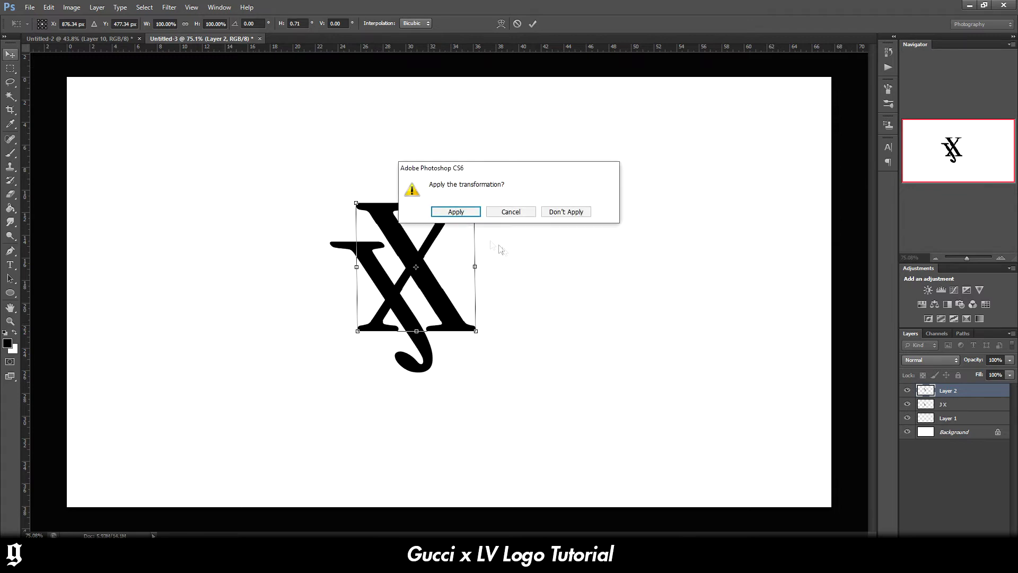
pyautogui.click(455, 212)
# Shift the overlapping letters near the canvas centre and merge the X and J layers into one.
pyautogui.scroll(-3, 477, 279)
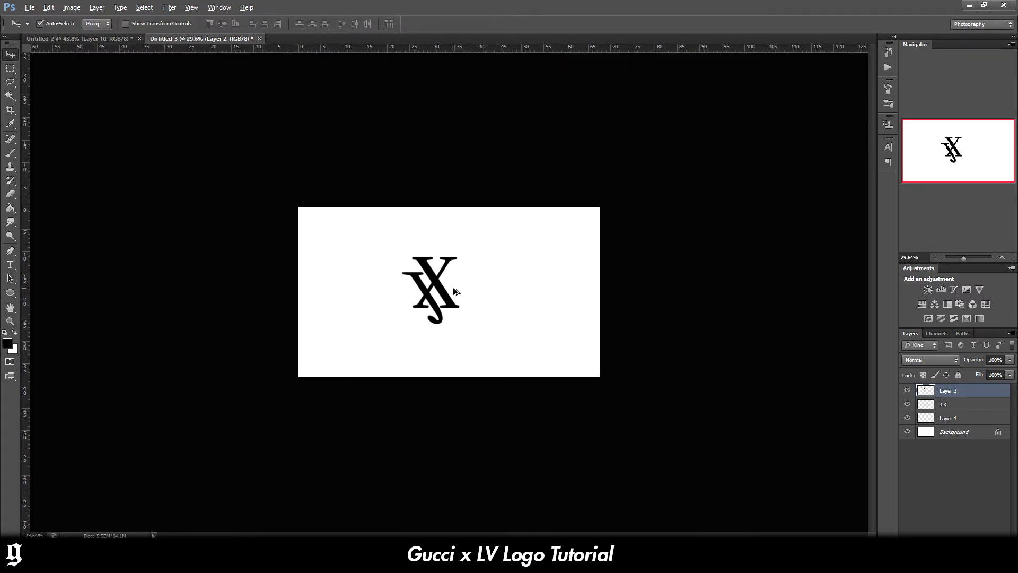
pyautogui.scroll(5, 453, 288)
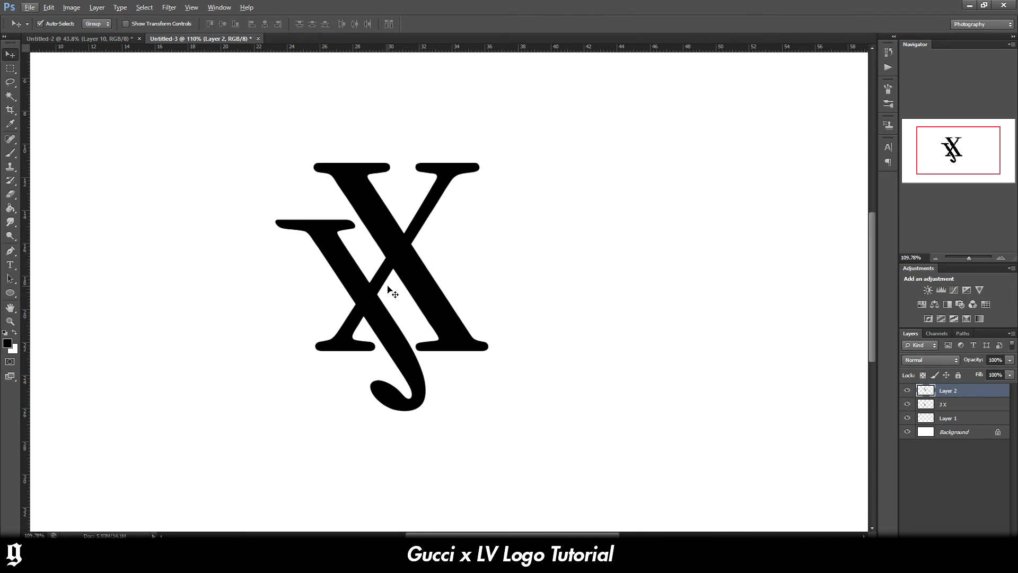
pyautogui.scroll(-4, 475, 279)
pyautogui.moveTo(448, 299)
pyautogui.mouseDown()
pyautogui.moveTo(468, 309)
pyautogui.moveTo(454, 301)
pyautogui.mouseUp()
pyautogui.keyDown('shift'); pyautogui.click(972, 406); pyautogui.keyUp('shift')
pyautogui.rightClick(972, 406)
pyautogui.click(935, 277)
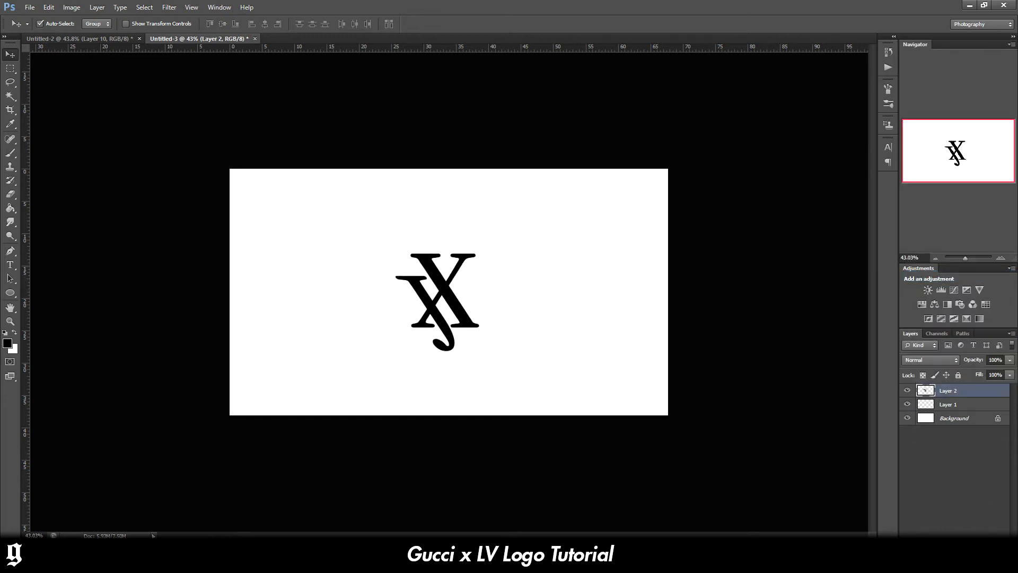
# Add a new empty layer and place horizontal and vertical guides that cross at the canvas centre.
pyautogui.hotkey('ctrl', 'shift', 'alt', 'n')
pyautogui.moveTo(157, 49); pyautogui.dragTo(204, 291)
pyautogui.moveTo(29, 309)
pyautogui.mouseDown()
pyautogui.moveTo(457, 295)
pyautogui.moveTo(433, 297)
pyautogui.moveTo(449, 301)
pyautogui.mouseUp()
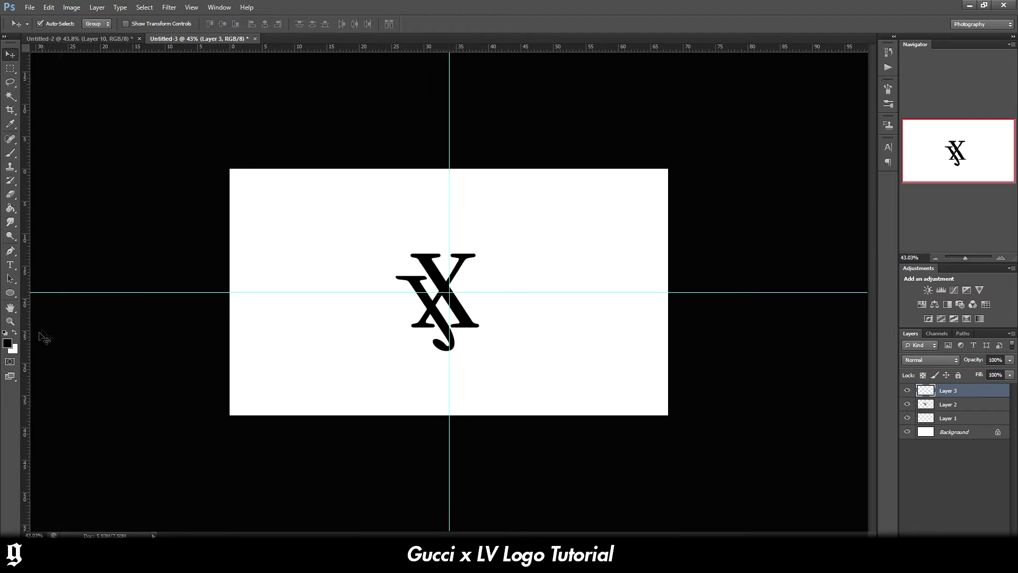
# Fill the new layer with a wide radial gradient from dark grey (35% brightness) at the guide crossing to black past the canvas edge.
pyautogui.click(10, 208)
pyautogui.click(55, 206)
pyautogui.click(110, 24)
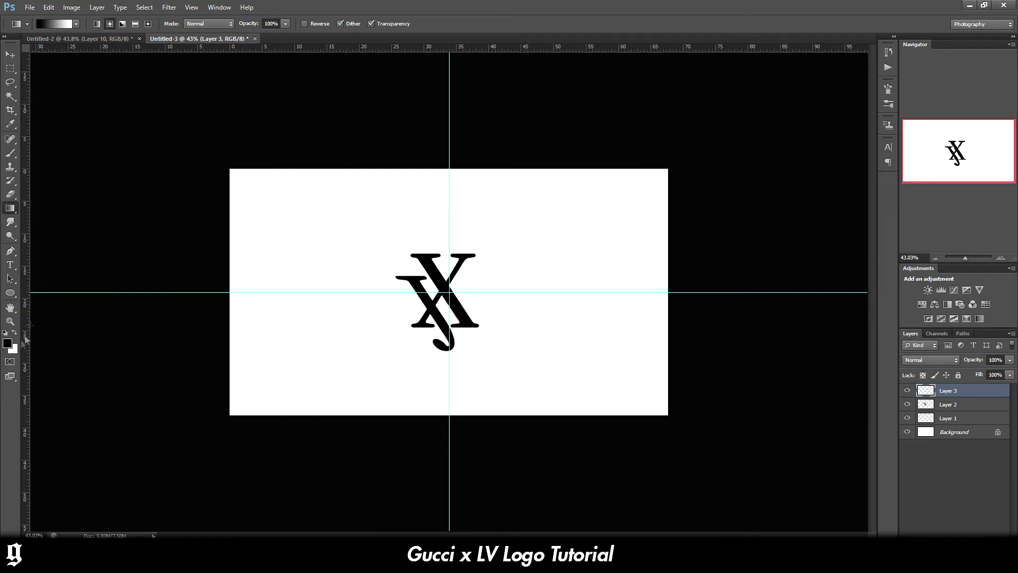
pyautogui.click(14, 333)
pyautogui.click(8, 343)
pyautogui.moveTo(496, 491); pyautogui.dragTo(467, 498)
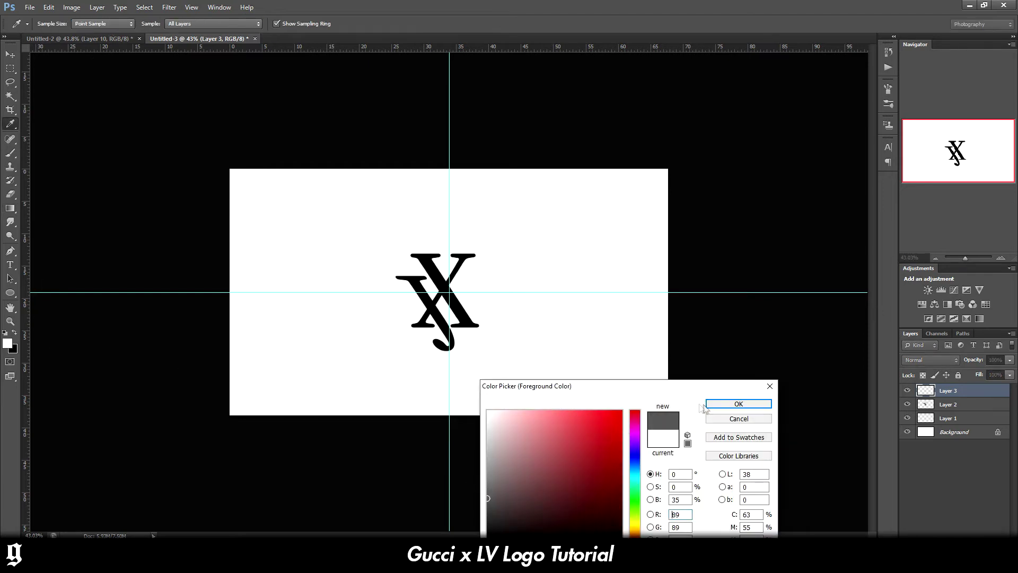
pyautogui.click(713, 404)
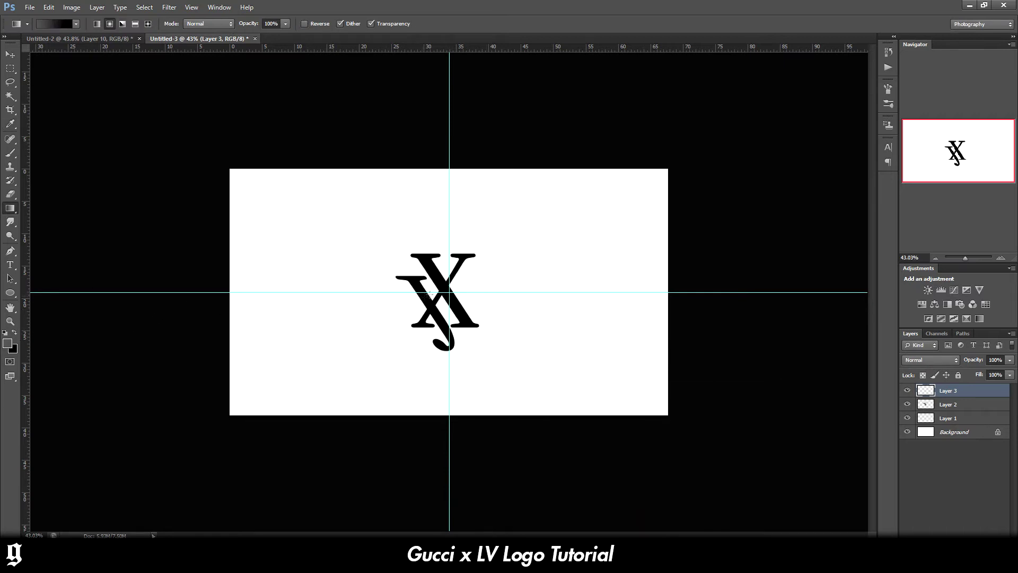
pyautogui.moveTo(447, 373); pyautogui.dragTo(448, 439)
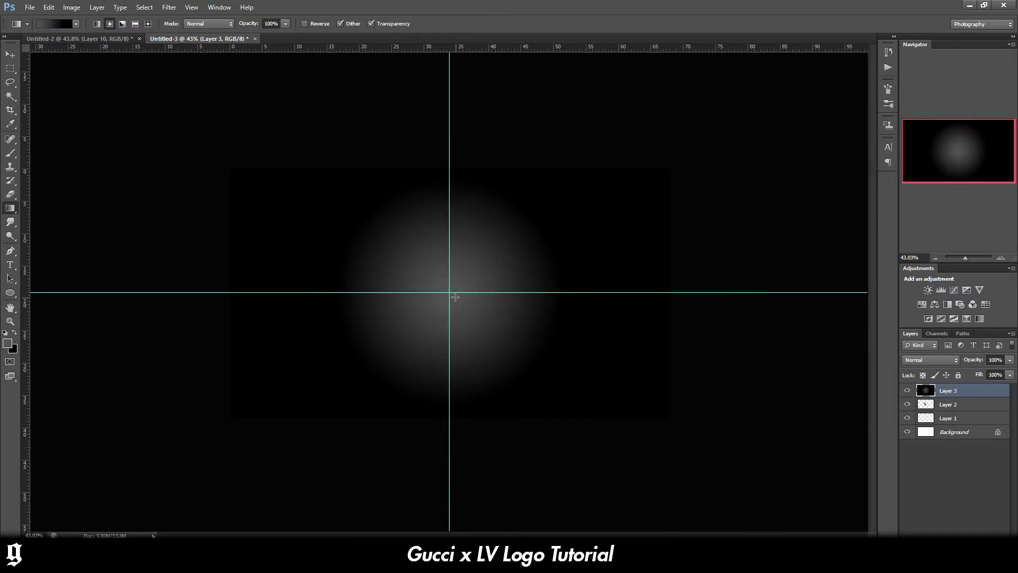
pyautogui.moveTo(450, 293); pyautogui.dragTo(703, 307)
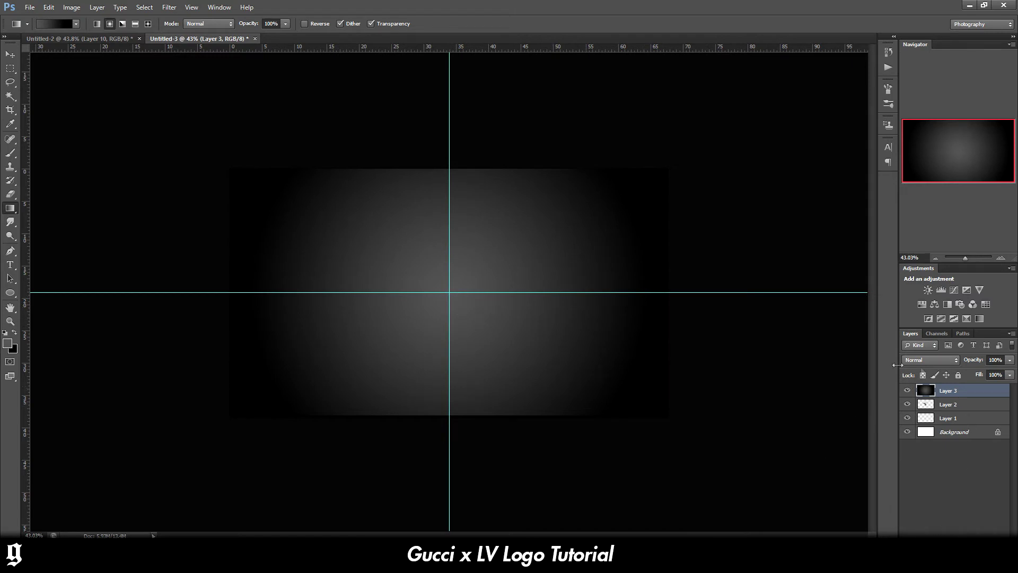
# Bring the monogram layer above the gradient layer and give it a white Color Overlay.
pyautogui.moveTo(948, 406); pyautogui.dragTo(952, 393)
pyautogui.rightClick(951, 392)
pyautogui.click(949, 33)
pyautogui.click(734, 414)
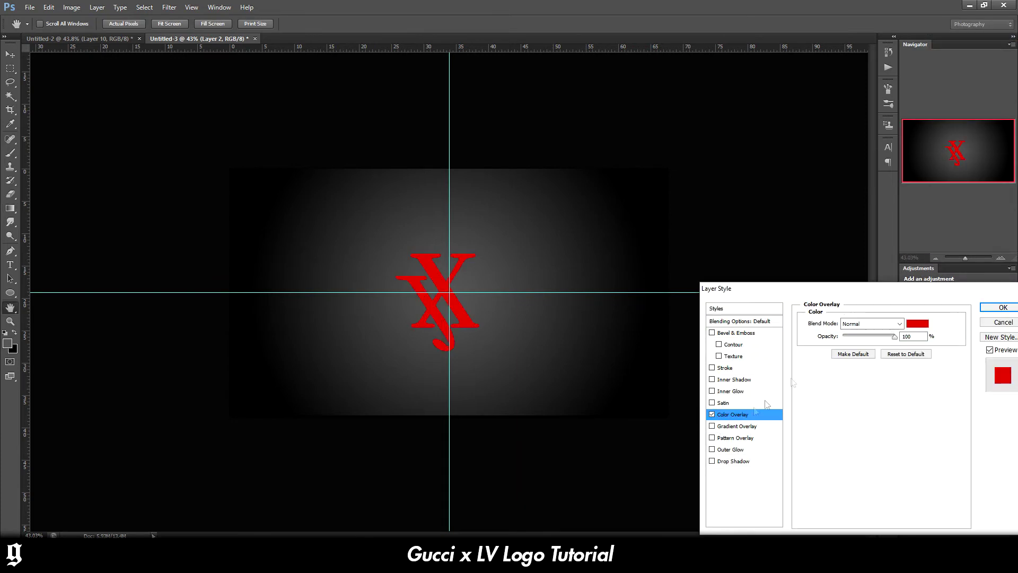
pyautogui.click(918, 323)
pyautogui.click(489, 411)
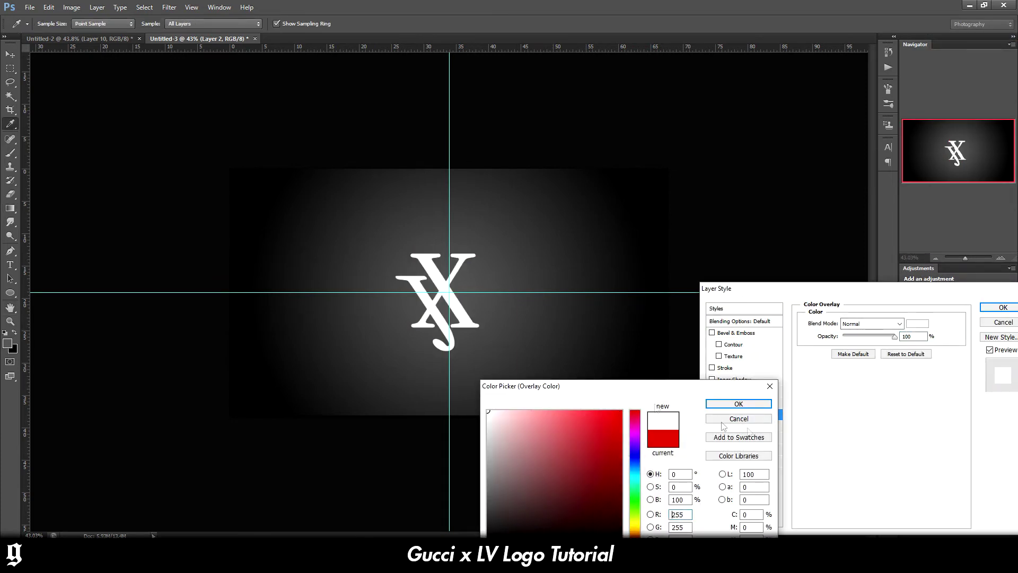
pyautogui.click(751, 411)
pyautogui.click(1002, 308)
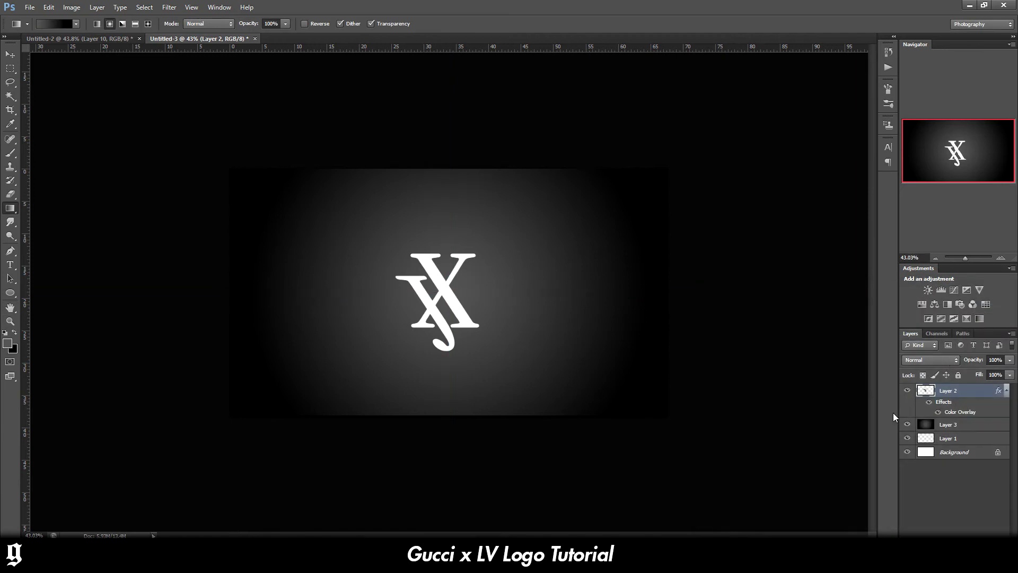
# Darken the gradient background with a Hue/Saturation adjustment layer above it, setting Lightness to -63.
pyautogui.click(951, 424)
pyautogui.click(923, 304)
pyautogui.moveTo(629, 473); pyautogui.dragTo(608, 477)
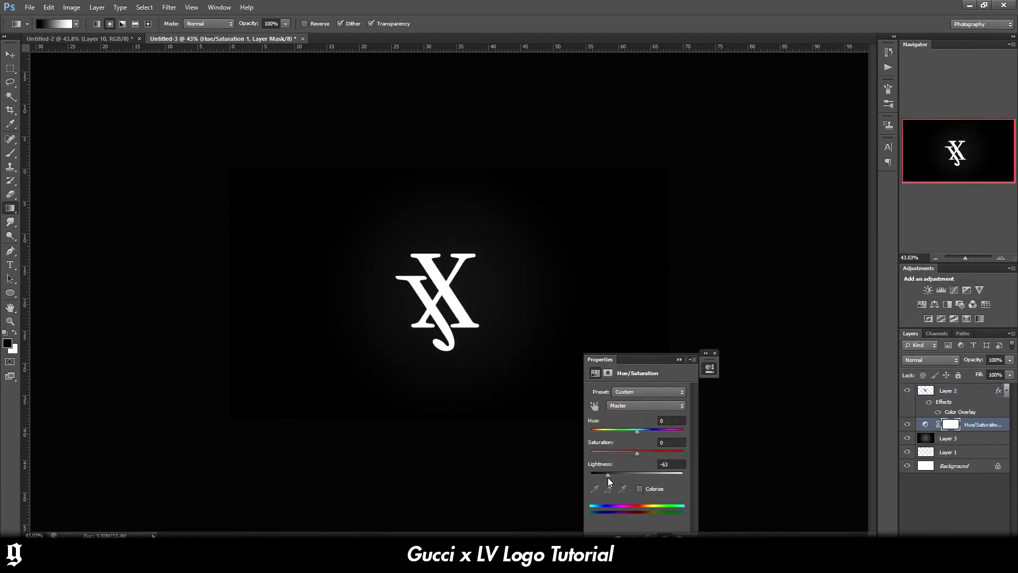
pyautogui.click(679, 359)
pyautogui.click(715, 352)
# Add Bevel & Emboss to the monogram layer using Outer Bevel, 1000% depth and 5 px size.
pyautogui.scroll(3, 411, 300)
pyautogui.press('v')
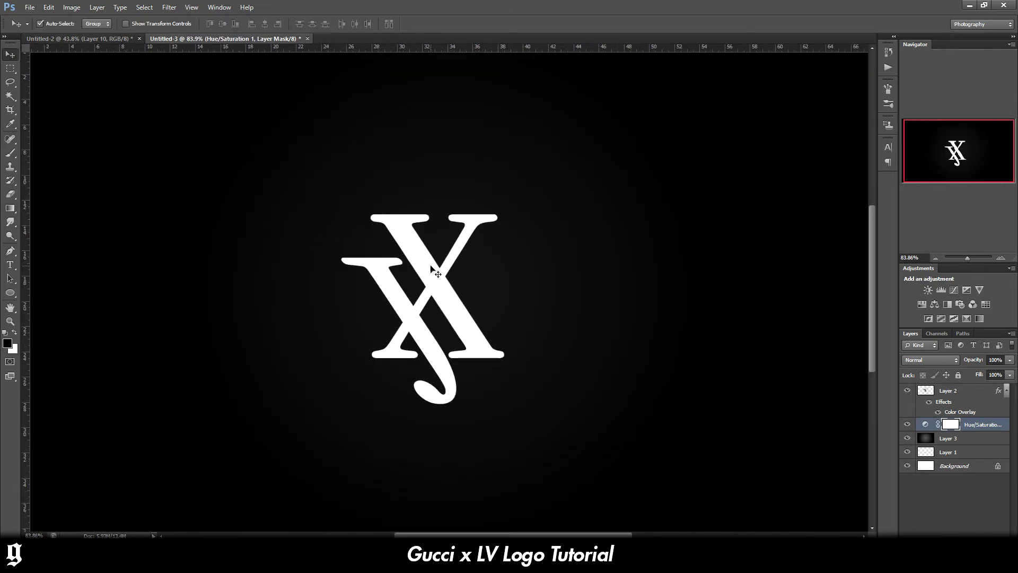
pyautogui.click(432, 268)
pyautogui.rightClick(909, 402)
pyautogui.click(929, 29)
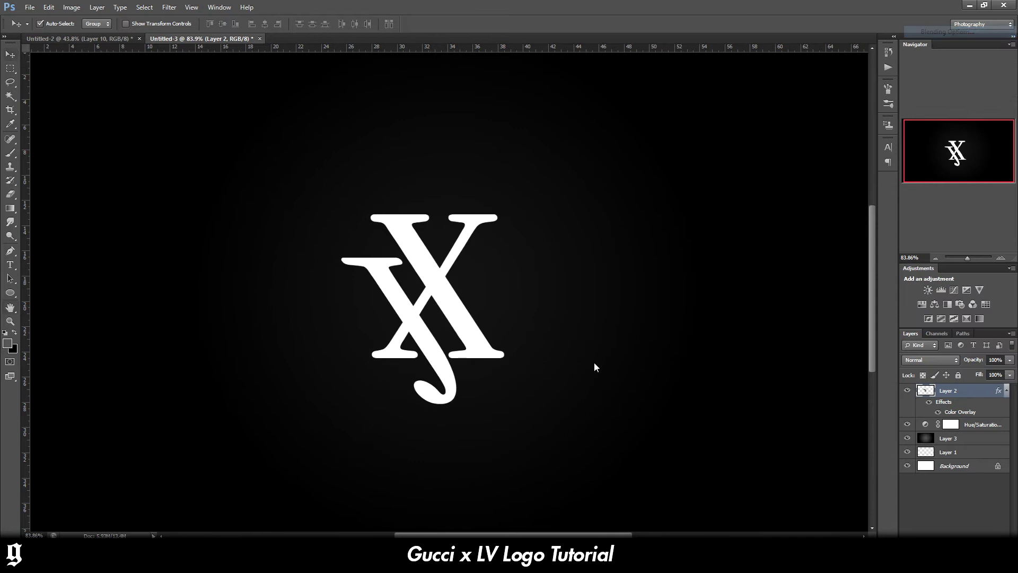
pyautogui.click(732, 333)
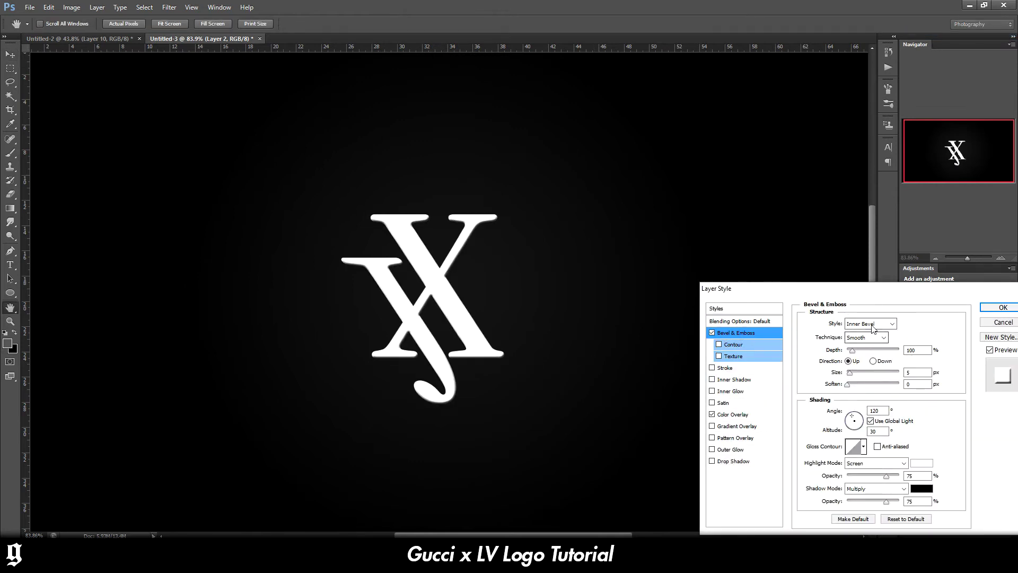
pyautogui.click(870, 324)
pyautogui.click(867, 337)
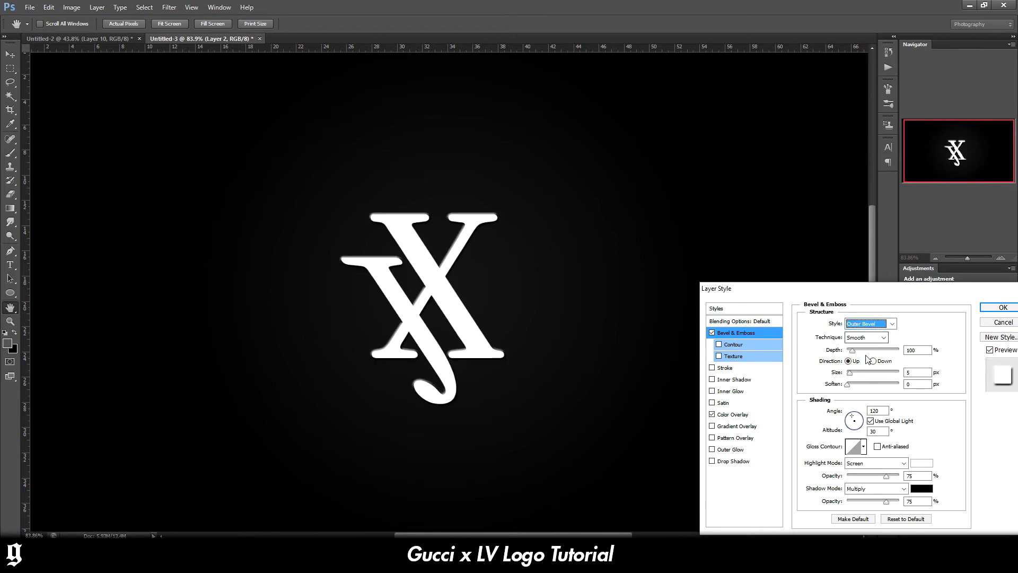
pyautogui.moveTo(870, 350); pyautogui.dragTo(898, 350)
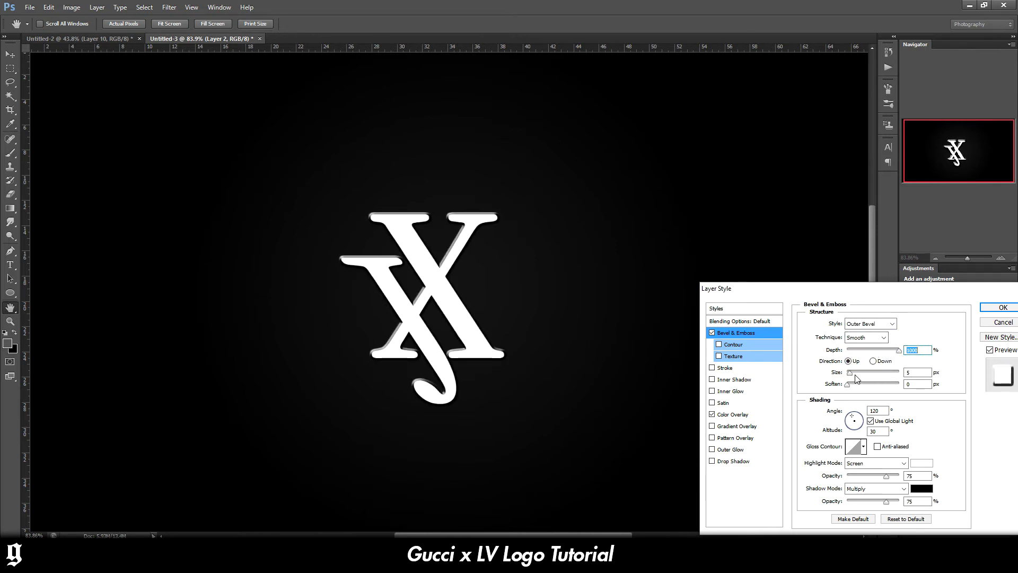
pyautogui.moveTo(859, 376)
pyautogui.mouseDown()
pyautogui.moveTo(873, 372)
pyautogui.moveTo(851, 374)
pyautogui.mouseUp()
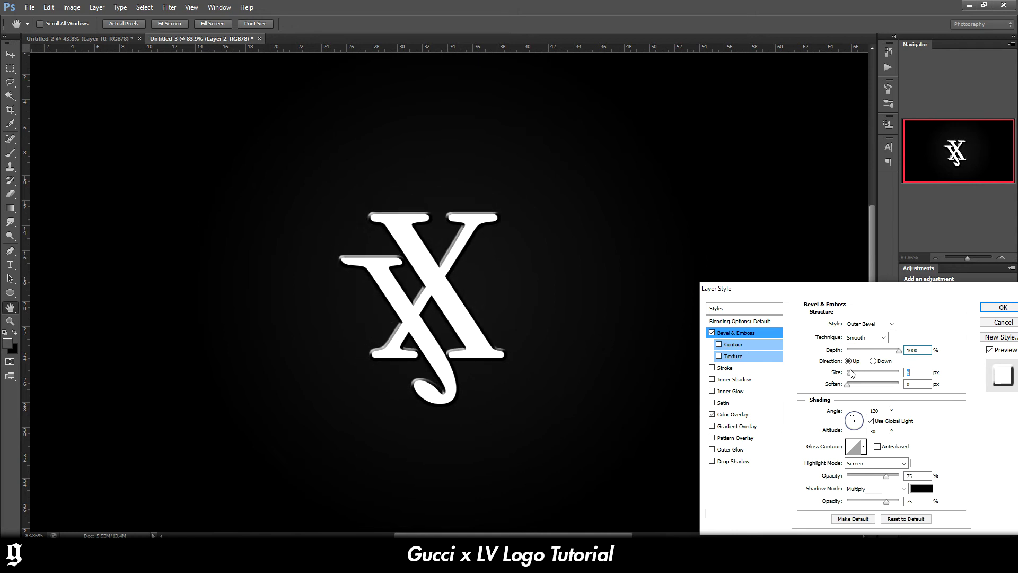
# Refine the bevel with Chisel Hard, 3 px size, 132° angle, 26° altitude, a double-peaked gloss contour, and 100% highlight and shadow opacity.
pyautogui.click(864, 448)
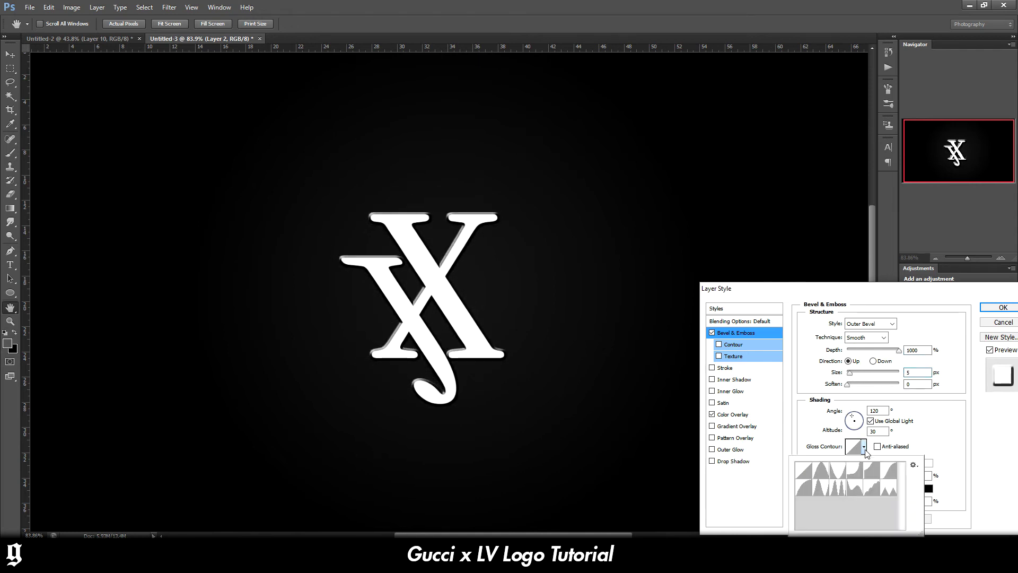
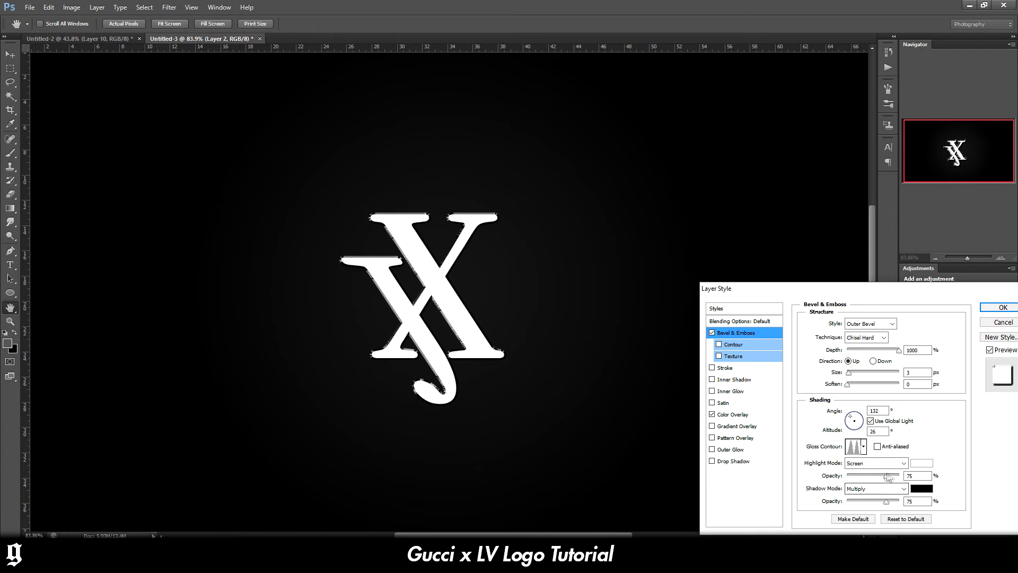
pyautogui.click(910, 504)
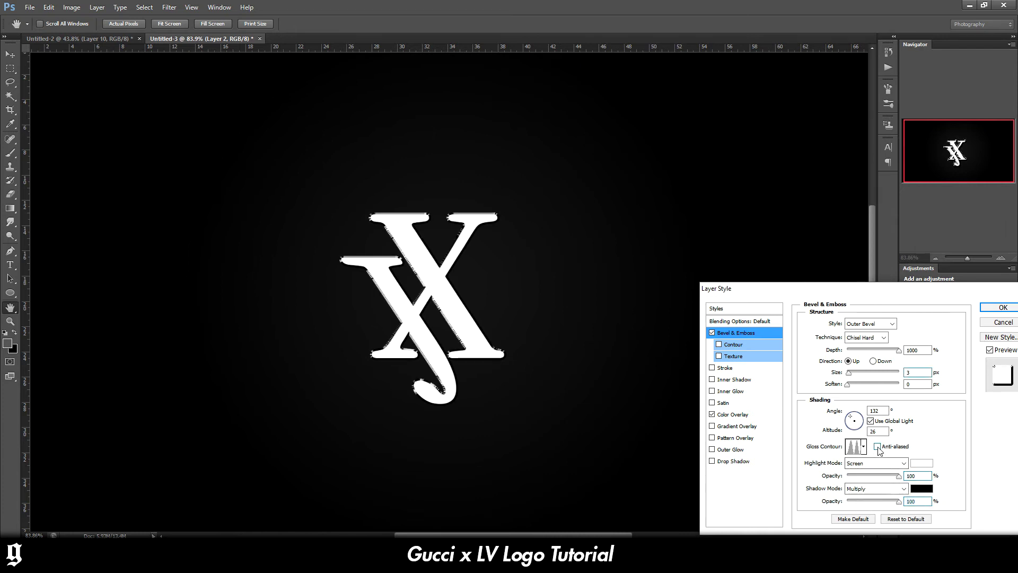
pyautogui.click(871, 421)
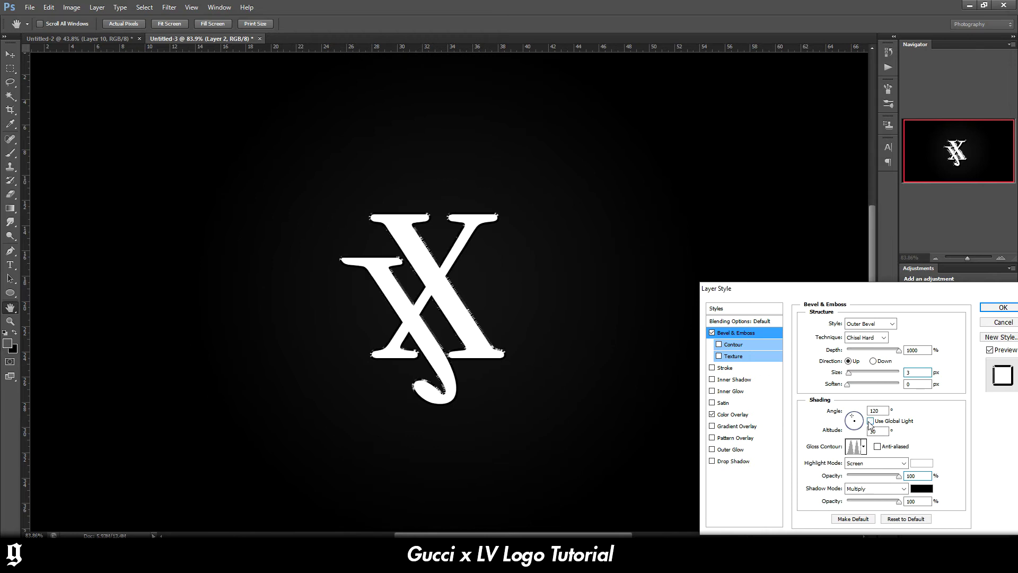
pyautogui.click(870, 421)
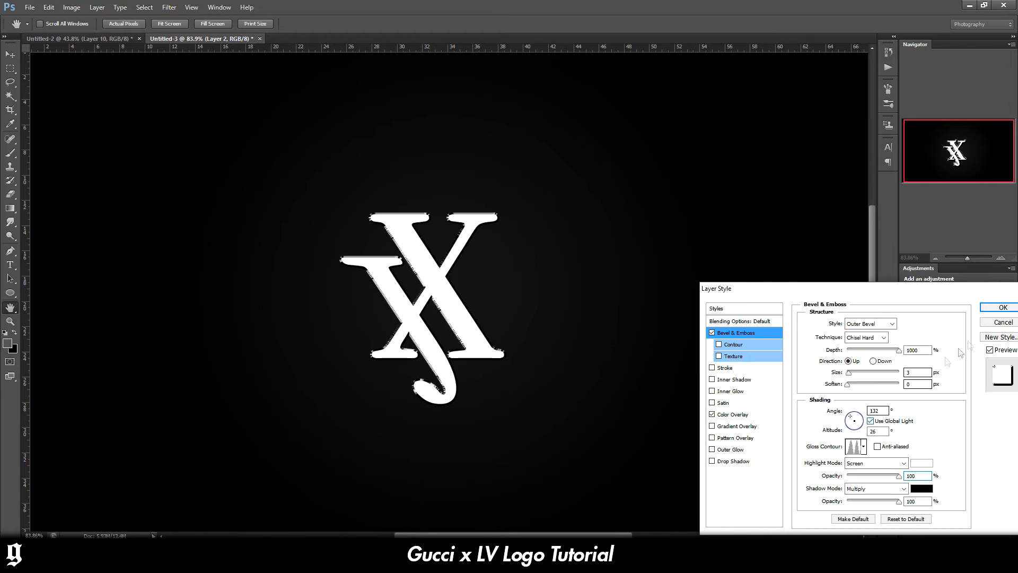
pyautogui.click(996, 308)
# Replace the monogram's Color Overlay with a linear Gradient Overlay whose dark stop is mid-grey (49% brightness), fading to white.
pyautogui.rightClick(960, 390)
pyautogui.click(948, 33)
pyautogui.click(734, 426)
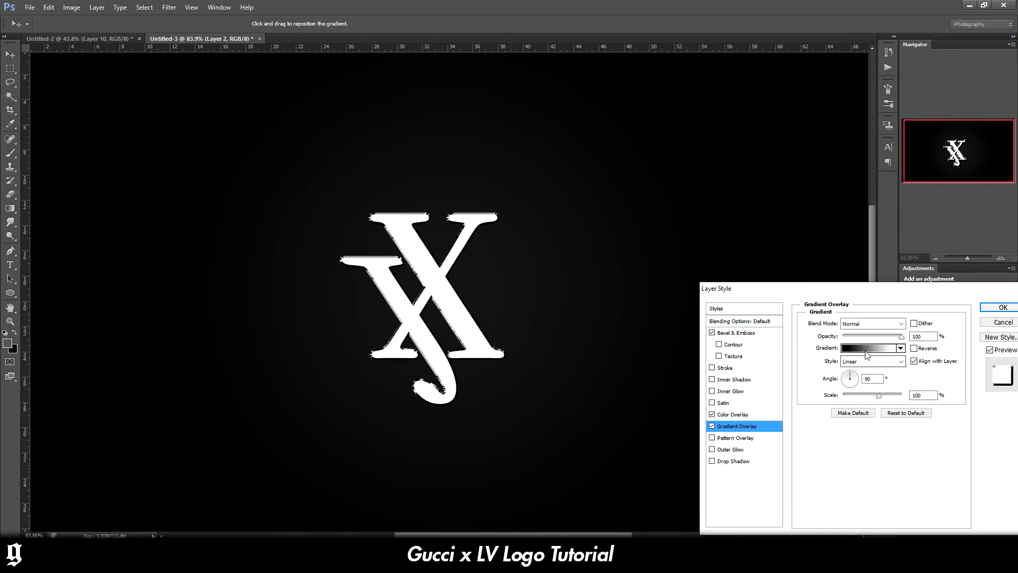
pyautogui.click(712, 416)
pyautogui.click(866, 348)
pyautogui.click(624, 437)
pyautogui.click(676, 478)
pyautogui.moveTo(531, 480); pyautogui.dragTo(490, 480)
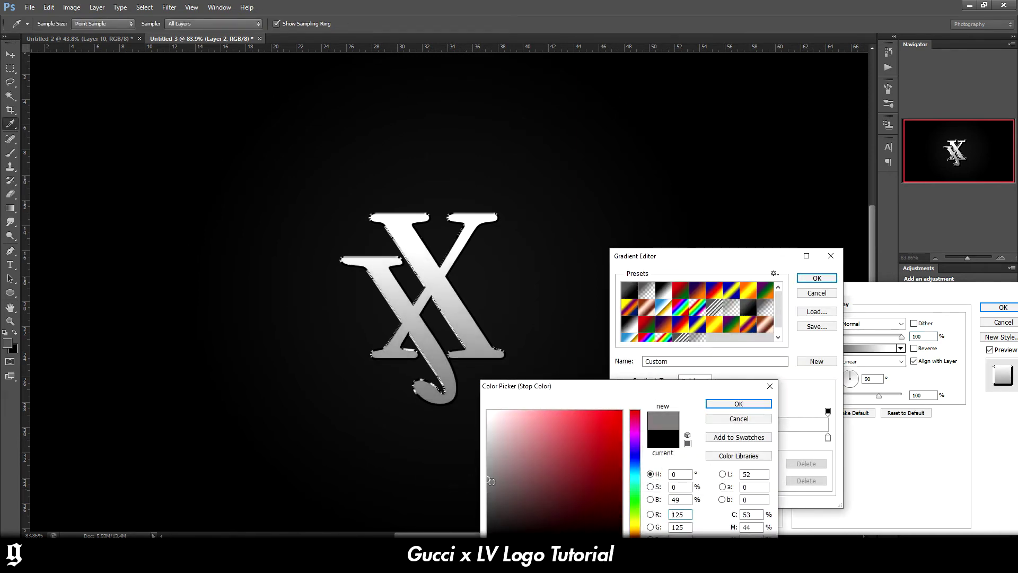
pyautogui.click(725, 408)
pyautogui.click(816, 279)
pyautogui.click(1002, 307)
# Add a new layer above the monogram and clip it to the monogram layer.
pyautogui.hotkey('ctrl', 'shift', 'alt', 'n')
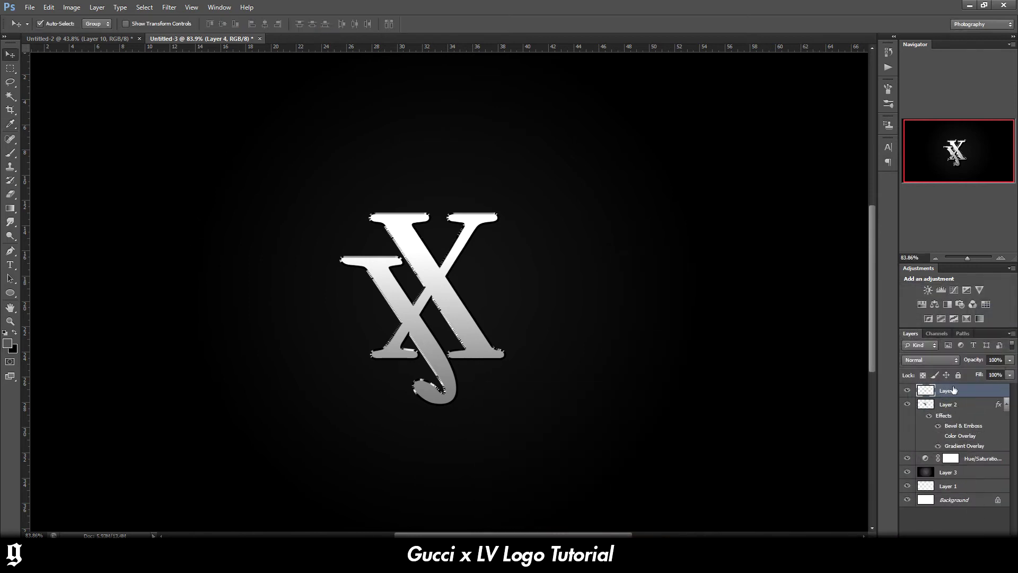
pyautogui.rightClick(955, 393)
pyautogui.click(949, 153)
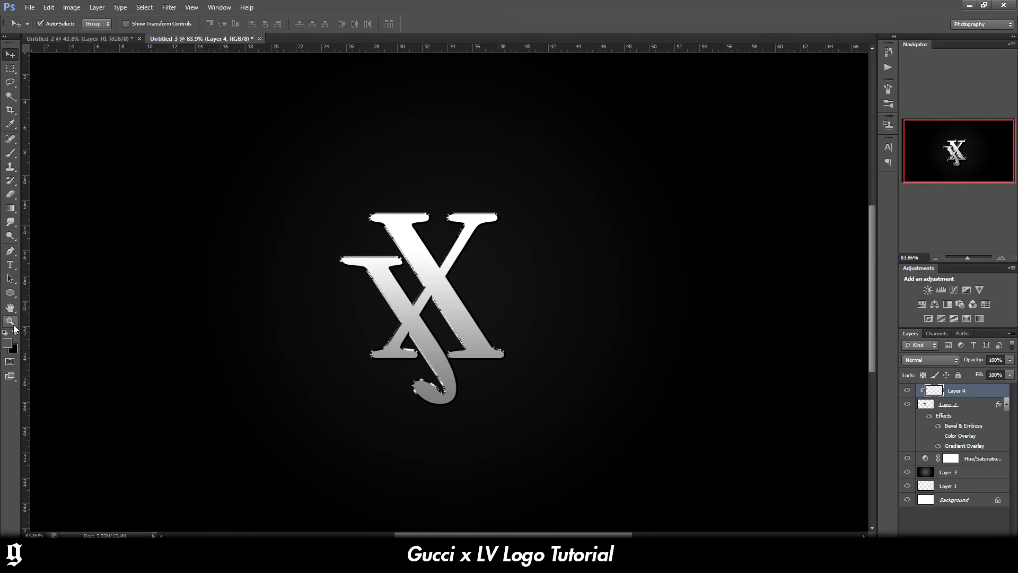
# Outline the monogram's upper half with the Pen tool, convert the path to a selection, and fill it with white on the clipped layer.
pyautogui.click(10, 250)
pyautogui.click(15, 333)
pyautogui.moveTo(378, 321); pyautogui.dragTo(379, 319)
pyautogui.click(525, 264)
pyautogui.click(578, 217)
pyautogui.click(419, 133)
pyautogui.click(245, 270)
pyautogui.click(339, 293)
pyautogui.rightClick(267, 286)
pyautogui.click(297, 336)
pyautogui.press('Return')
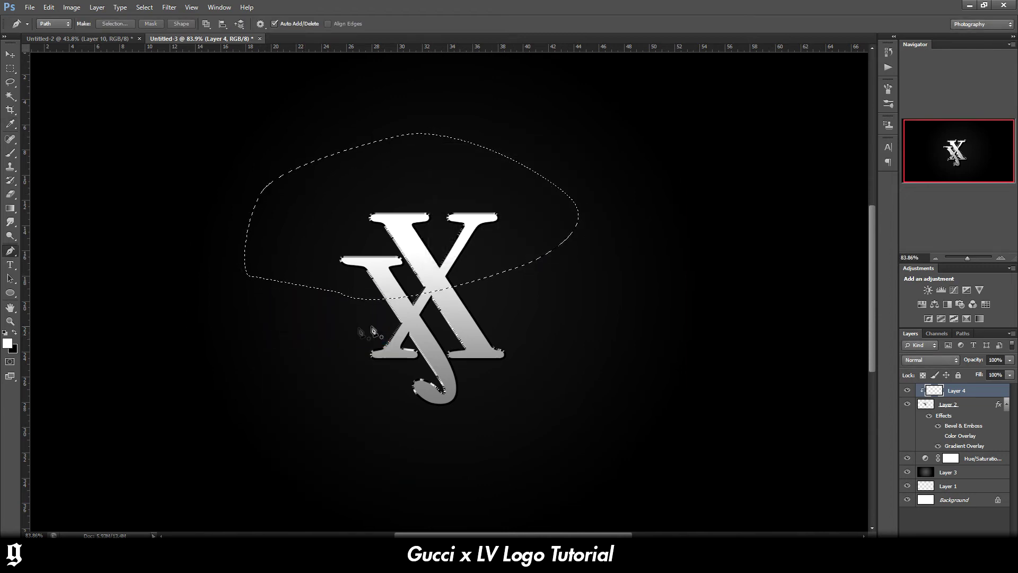
pyautogui.press('b')
pyautogui.hotkey('ctrl', 'd')
# Rasterize the layer style of the monogram layer so its effects merge into the pixels.
pyautogui.rightClick(959, 406)
pyautogui.click(948, 130)
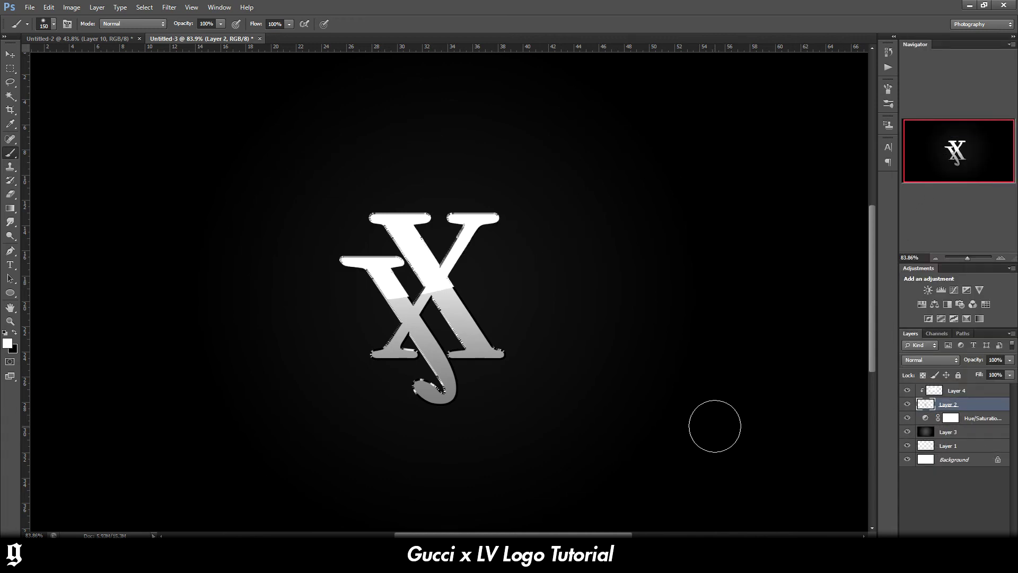
pyautogui.hotkey('ctrl', 't')
pyautogui.moveTo(450, 254); pyautogui.dragTo(455, 259)
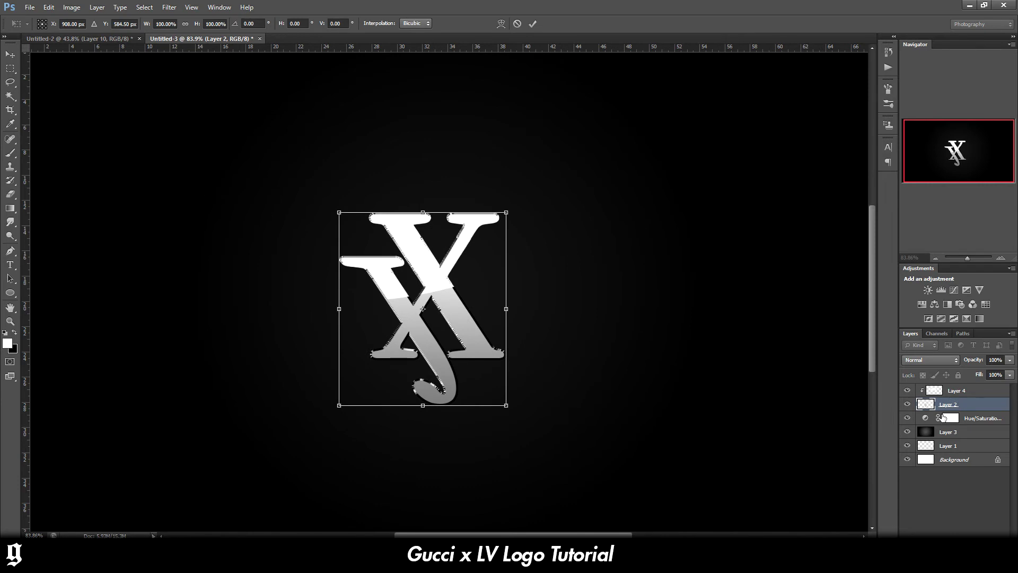
pyautogui.press('Return')
# Stretch the white highlight and rotate it about 28.7° so its edge slants across the middle of the monogram.
pyautogui.click(949, 390)
pyautogui.hotkey('ctrl', 't')
pyautogui.moveTo(581, 133); pyautogui.dragTo(608, 122)
pyautogui.moveTo(645, 159)
pyautogui.mouseDown()
pyautogui.moveTo(658, 225)
pyautogui.moveTo(681, 240)
pyautogui.moveTo(673, 295)
pyautogui.mouseUp()
pyautogui.moveTo(498, 236); pyautogui.dragTo(504, 256)
pyautogui.press('Return')
pyautogui.press('b')
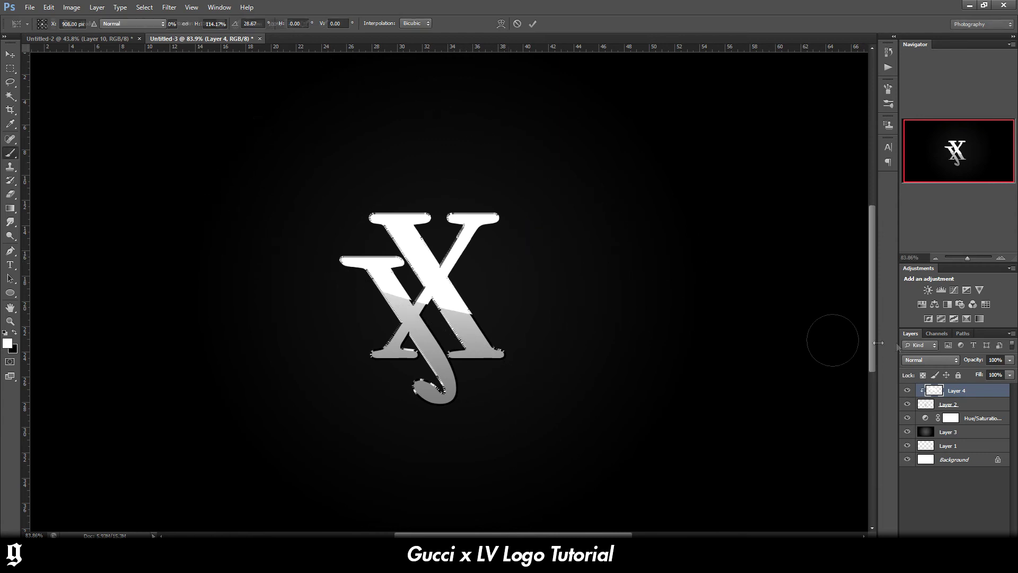
# Try the highlight layer at 57% opacity, and return it to 100%.
pyautogui.moveTo(1010, 360); pyautogui.dragTo(986, 372)
pyautogui.scroll(-6, 579, 311)
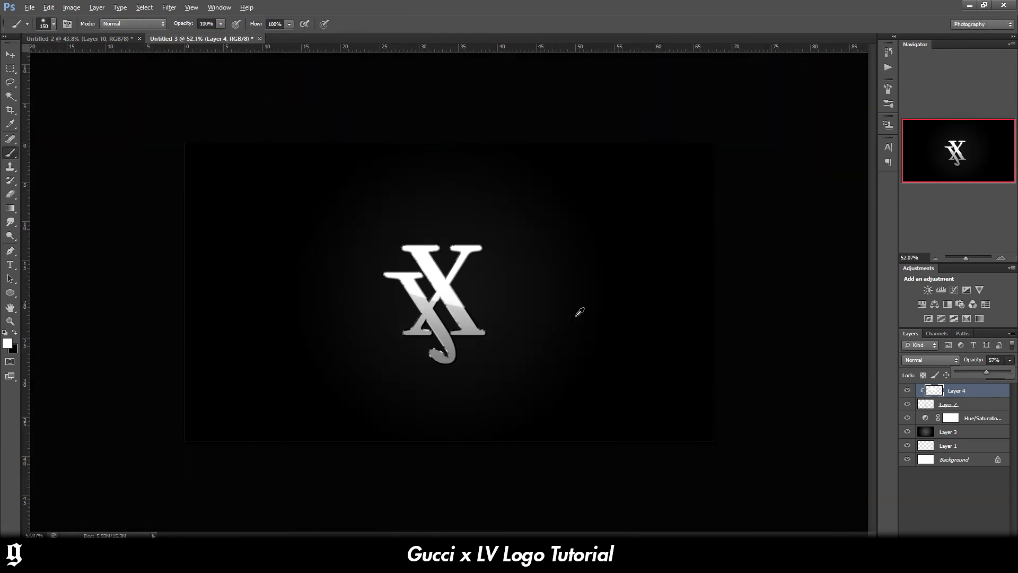
pyautogui.scroll(5, 482, 307)
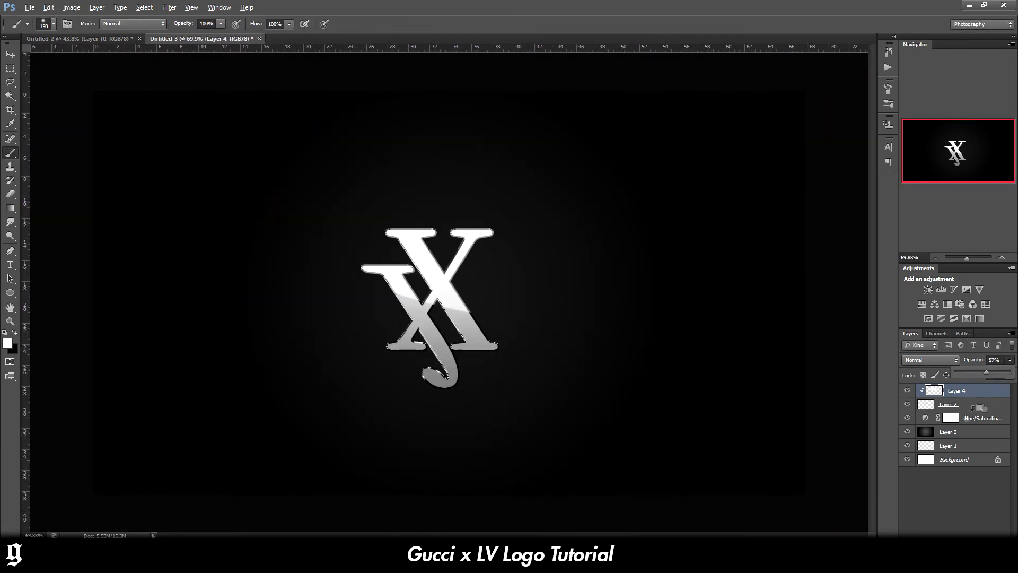
pyautogui.moveTo(985, 372); pyautogui.dragTo(1011, 372)
# Set the clipped highlight layer's blend mode to Overlay.
pyautogui.click(921, 362)
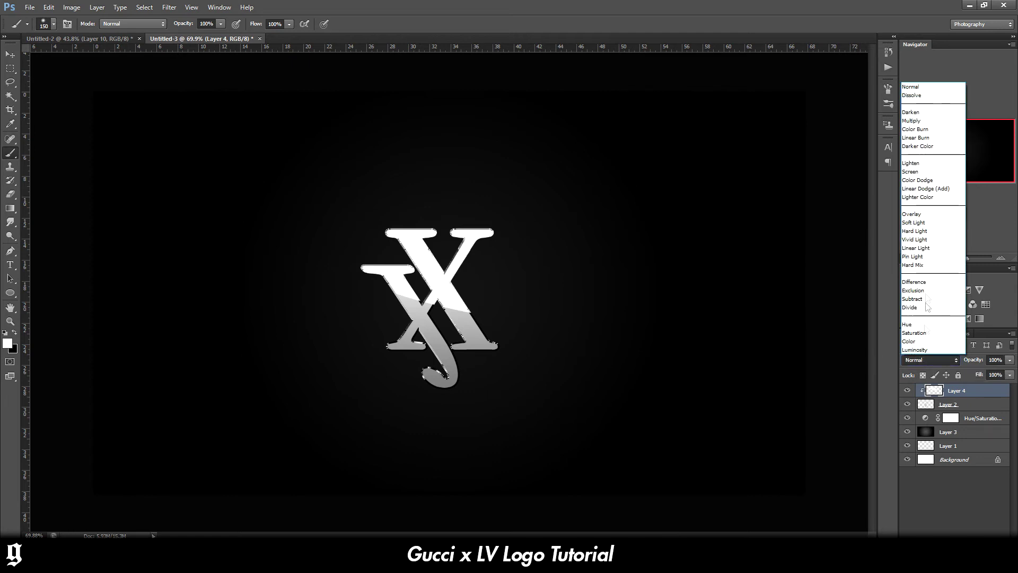
pyautogui.click(915, 217)
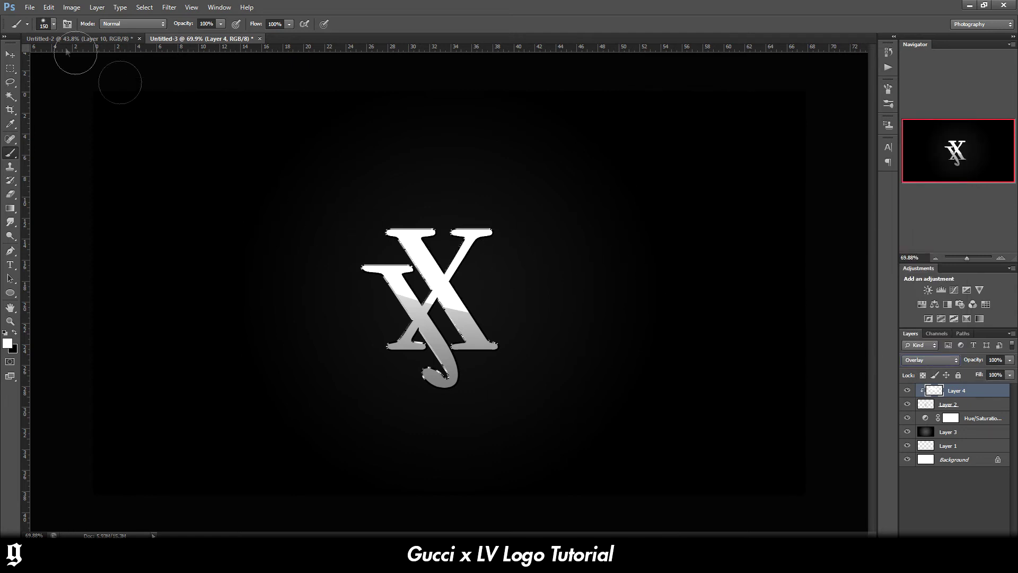
pyautogui.press('v')
pyautogui.click(336, 291)
pyautogui.scroll(5, 373, 281)
pyautogui.scroll(-6, 373, 281)
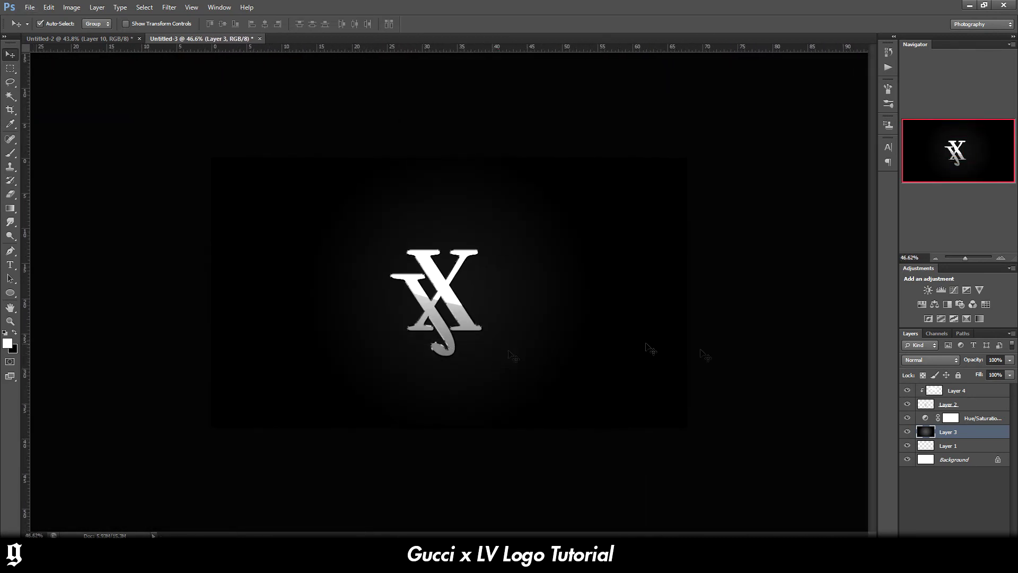
# Add a new layer above the highlight layer and set the foreground color to bright yellow (hue 49°, 100% saturation and brightness).
pyautogui.click(976, 393)
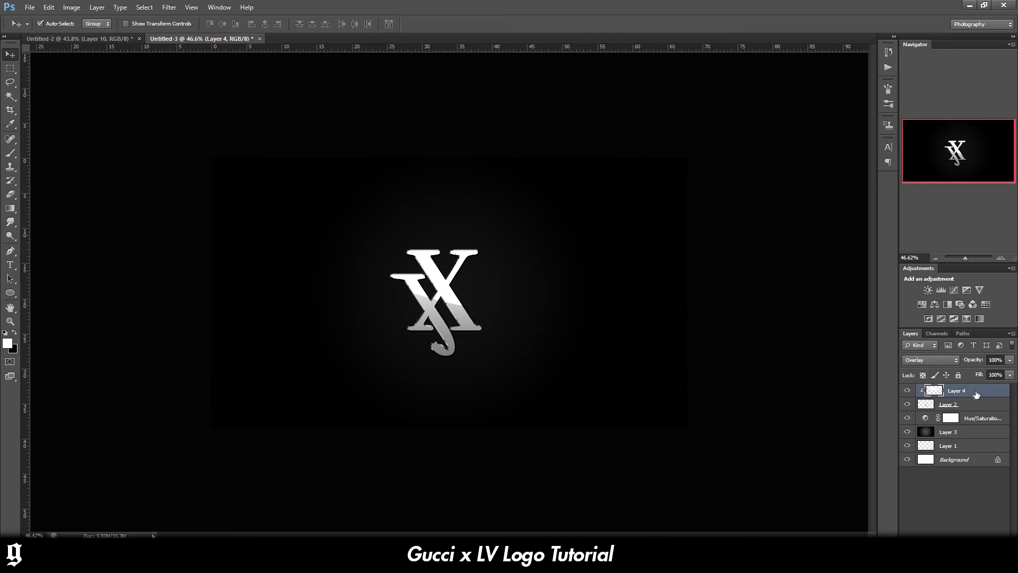
pyautogui.hotkey('ctrl', 'shift', 'alt', 'n')
pyautogui.press('i')
pyautogui.click(8, 343)
pyautogui.click(635, 522)
pyautogui.click(617, 421)
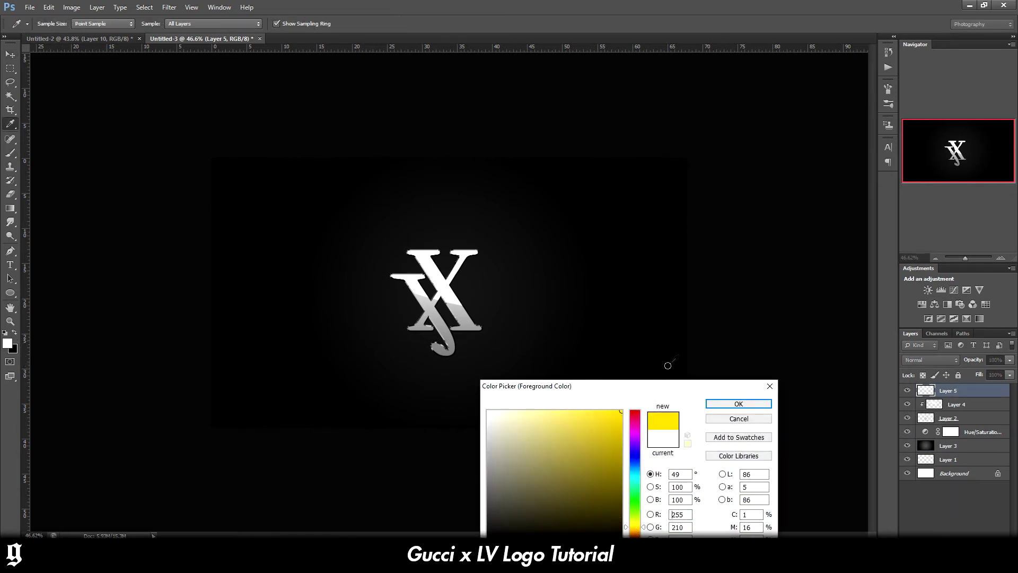
pyautogui.click(738, 403)
# Enlarge the soft brush to 1000 px and paint one yellow dab centered over the monogram.
pyautogui.press('b')
pyautogui.press(']')
pyautogui.press(']')
pyautogui.press(']')
pyautogui.press(']')
pyautogui.press(']')
pyautogui.press(']')
pyautogui.press(']')
pyautogui.press(']')
pyautogui.press(']')
pyautogui.press(']')
pyautogui.press(']')
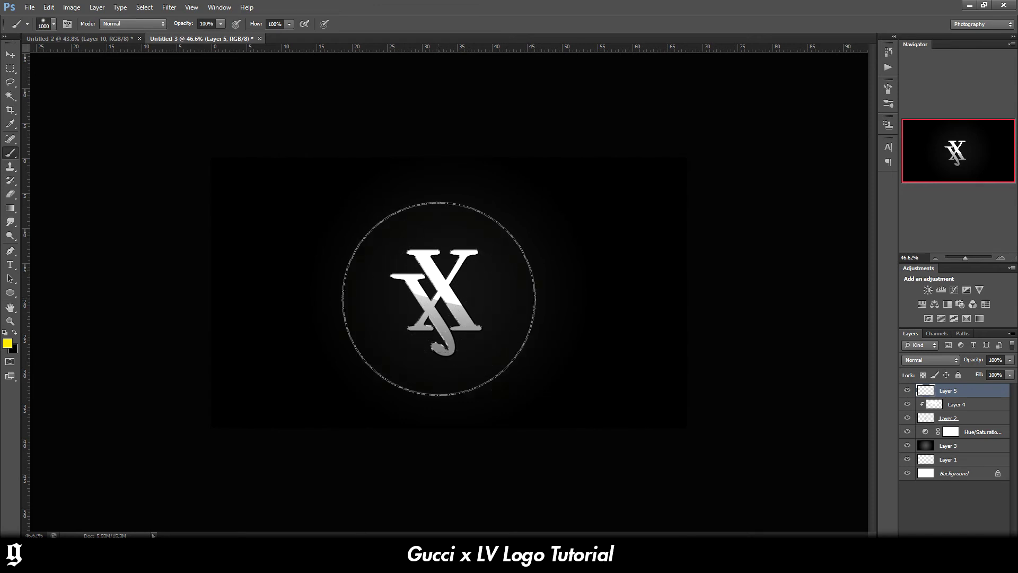
pyautogui.click(441, 295)
# Set the yellow glow layer's blend mode to Overlay.
pyautogui.click(930, 359)
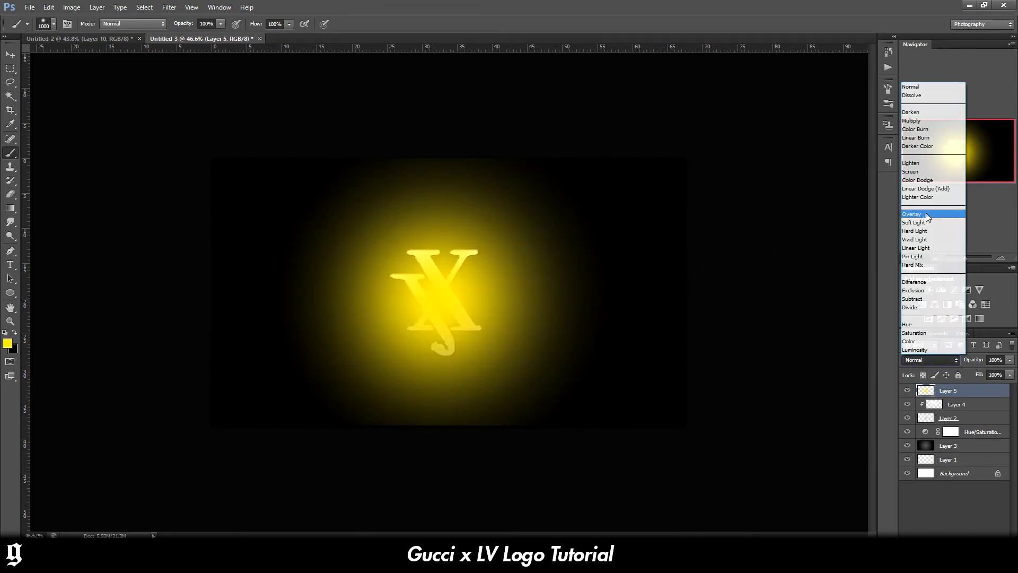
pyautogui.click(928, 212)
pyautogui.press('v')
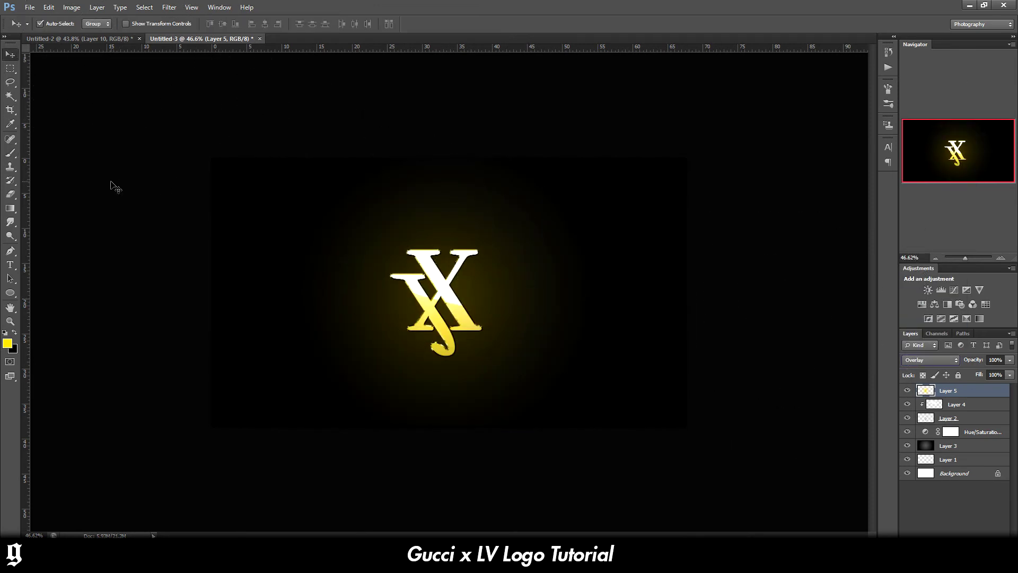
pyautogui.scroll(3, 435, 293)
pyautogui.scroll(-3, 434, 293)
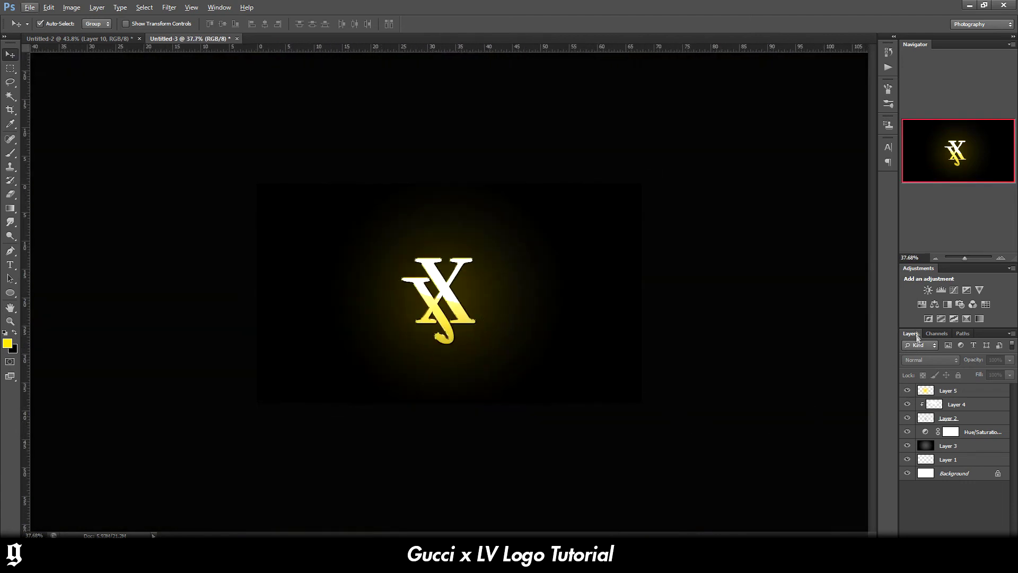
# Add a Hue/Saturation adjustment layer above the yellow glow and shift its hue until the glow turns blue.
pyautogui.click(955, 391)
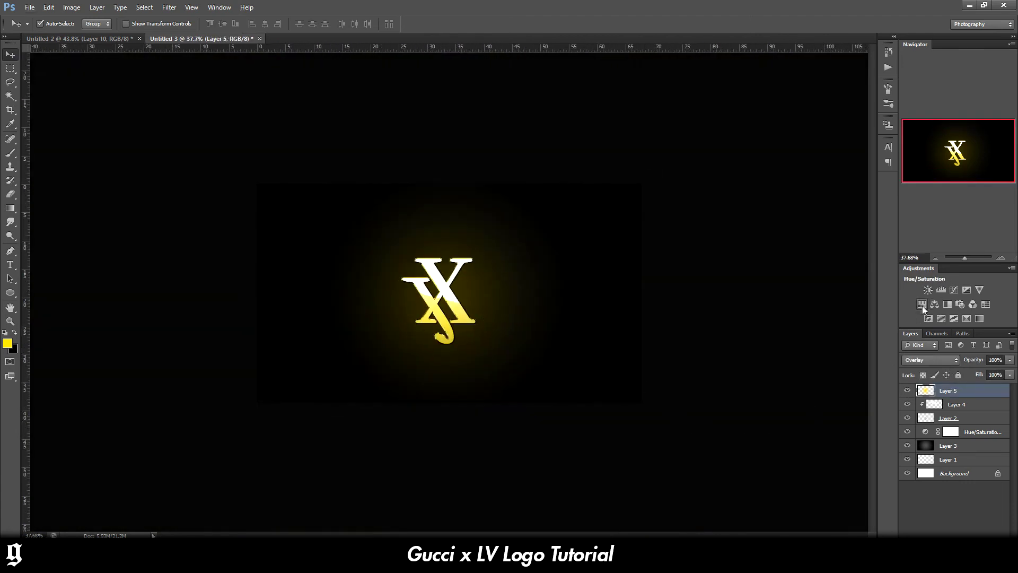
pyautogui.click(923, 304)
pyautogui.moveTo(638, 431); pyautogui.dragTo(566, 432)
pyautogui.click(678, 359)
pyautogui.click(714, 353)
pyautogui.click(80, 39)
pyautogui.click(184, 39)
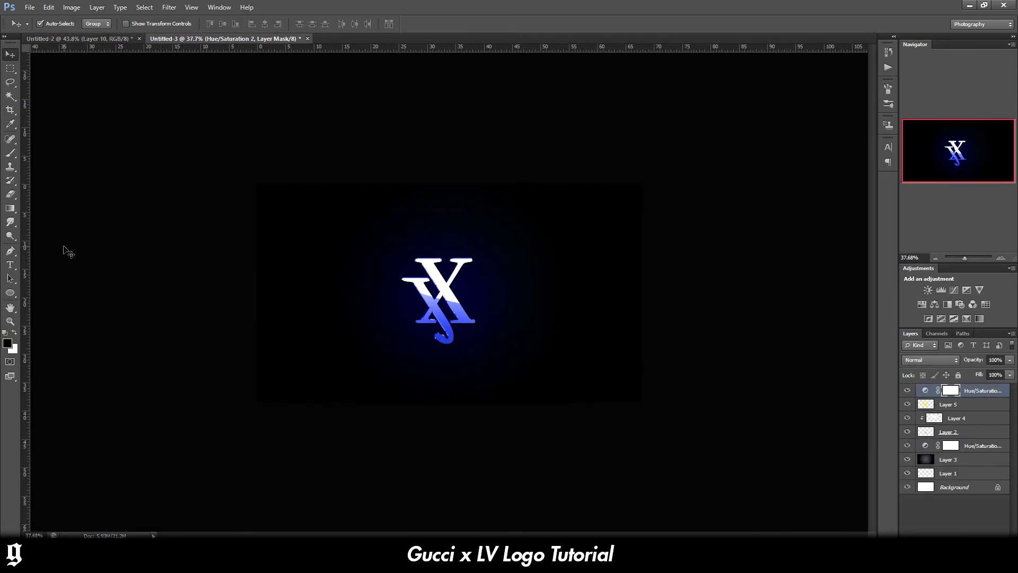
# Create a new 1920 x 1080 pixel document.
pyautogui.click(30, 7)
pyautogui.click(32, 16)
pyautogui.moveTo(444, 192); pyautogui.dragTo(442, 192)
pyautogui.write('1920')
pyautogui.press('Tab')
pyautogui.write('1080')
pyautogui.press('Return')
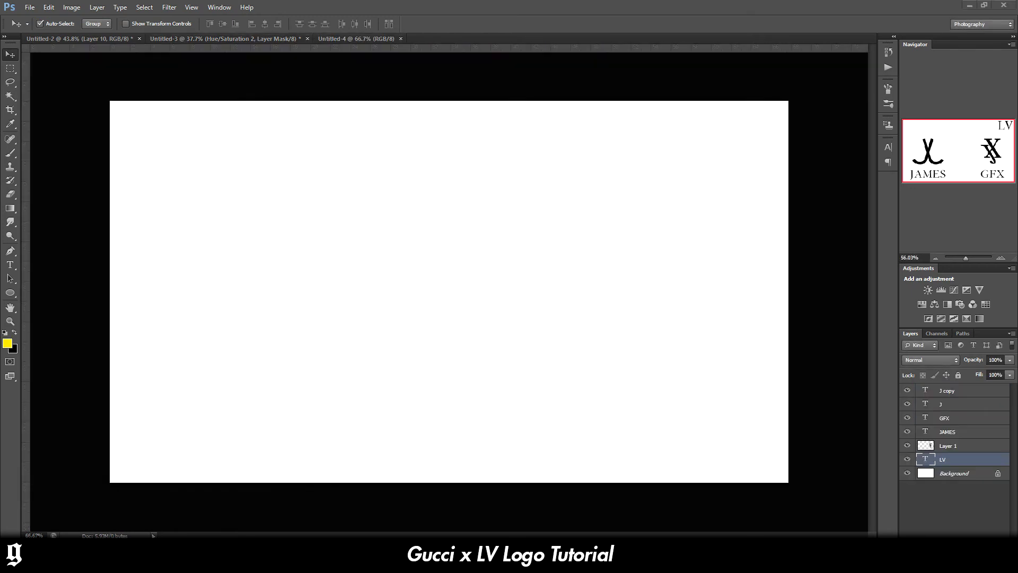
# Check the font of the word beneath the first logo in the Untitled-2 document.
pyautogui.click(947, 431)
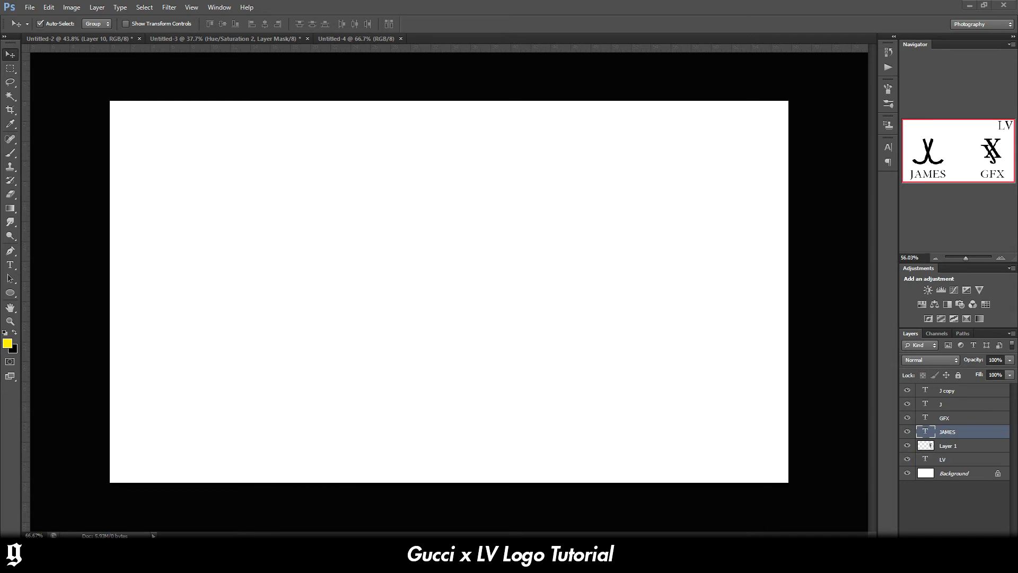
pyautogui.click(16, 263)
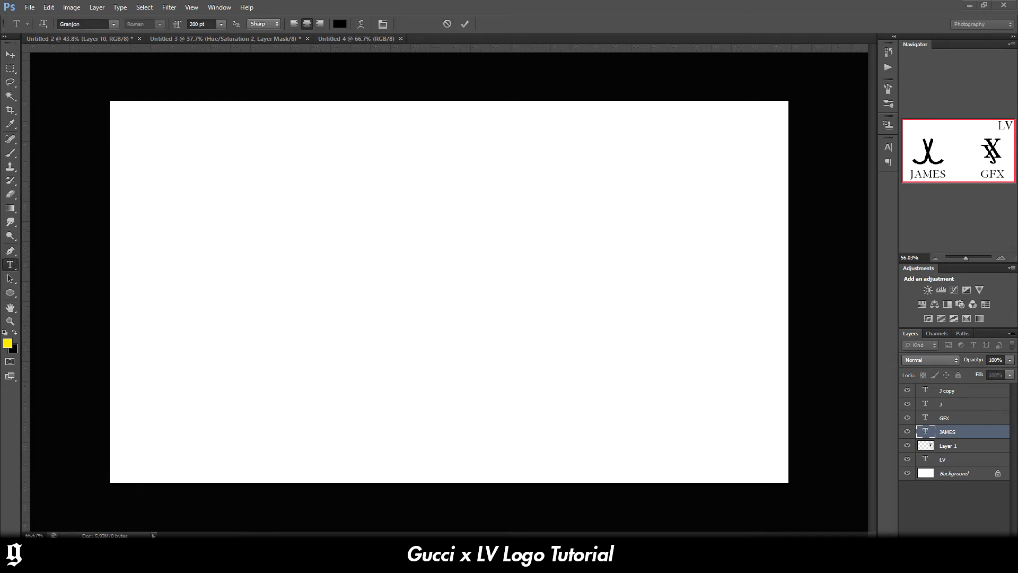
pyautogui.click(10, 54)
# Add the text "GUCCI" to the new document in black Granjon at 200 pt.
pyautogui.click(10, 265)
pyautogui.press('x')
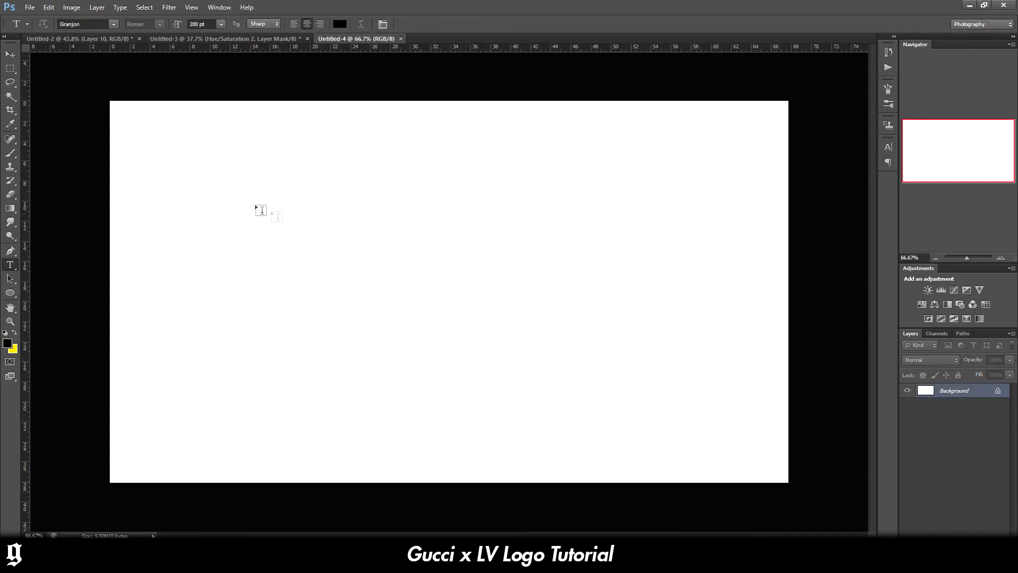
pyautogui.moveTo(240, 198); pyautogui.dragTo(707, 455)
pyautogui.write('g')
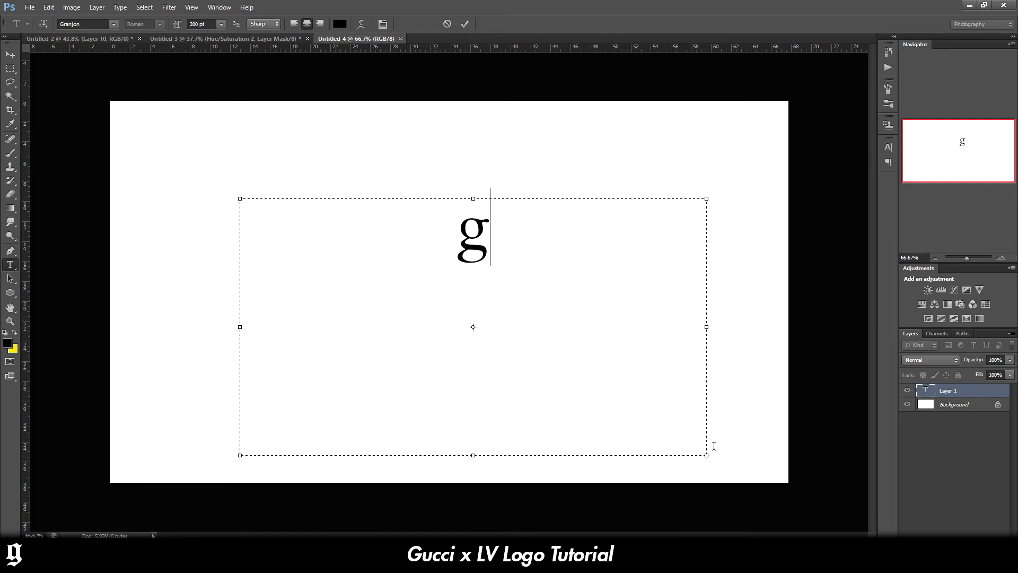
pyautogui.press('BackSpace')
pyautogui.write('GUCCI')
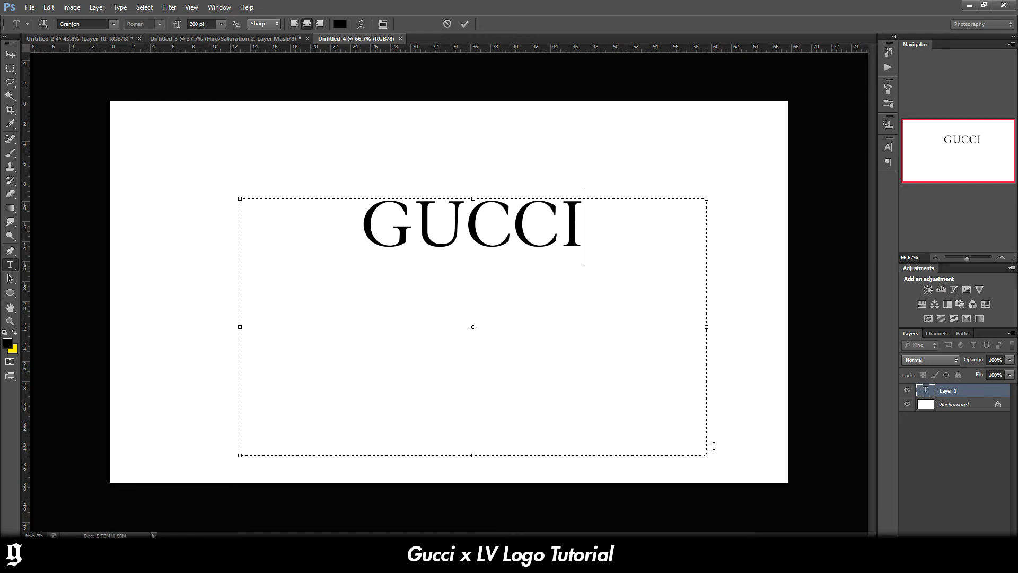
pyautogui.moveTo(675, 264); pyautogui.dragTo(393, 238)
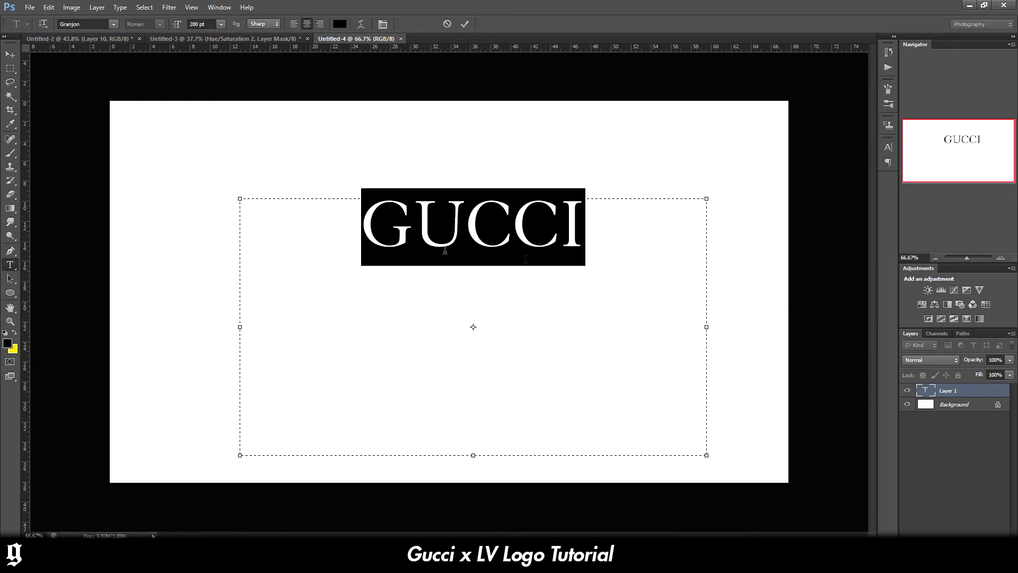
pyautogui.hotkey('ctrl', 'Return')
pyautogui.press('v')
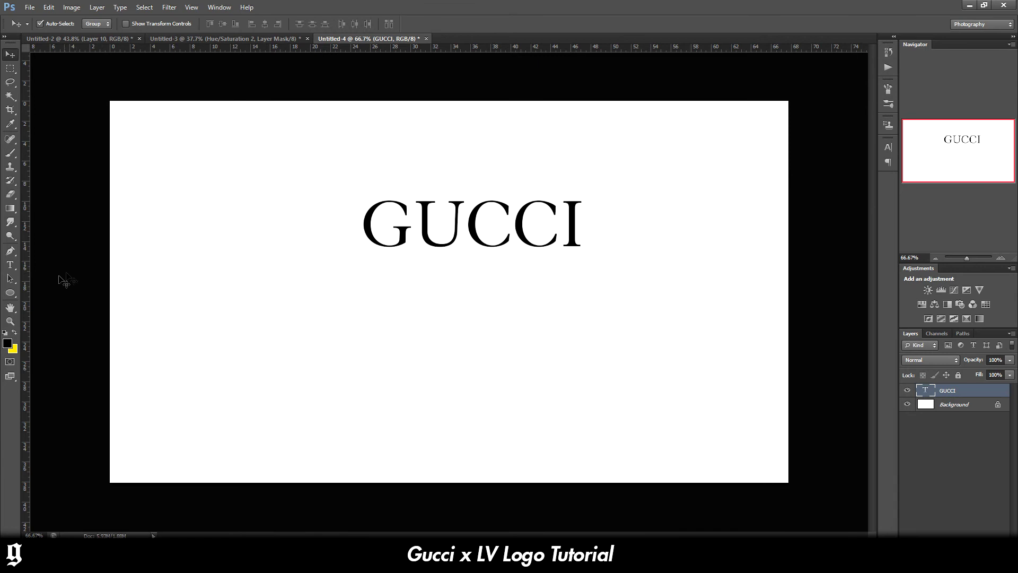
# Shorten the GUCCI text box to fit the word and move the text to the lower middle of the canvas.
pyautogui.click(10, 265)
pyautogui.click(475, 233)
pyautogui.moveTo(477, 457); pyautogui.dragTo(508, 256)
pyautogui.hotkey('ctrl', 'Return')
pyautogui.press('v')
pyautogui.moveTo(369, 227); pyautogui.dragTo(318, 407)
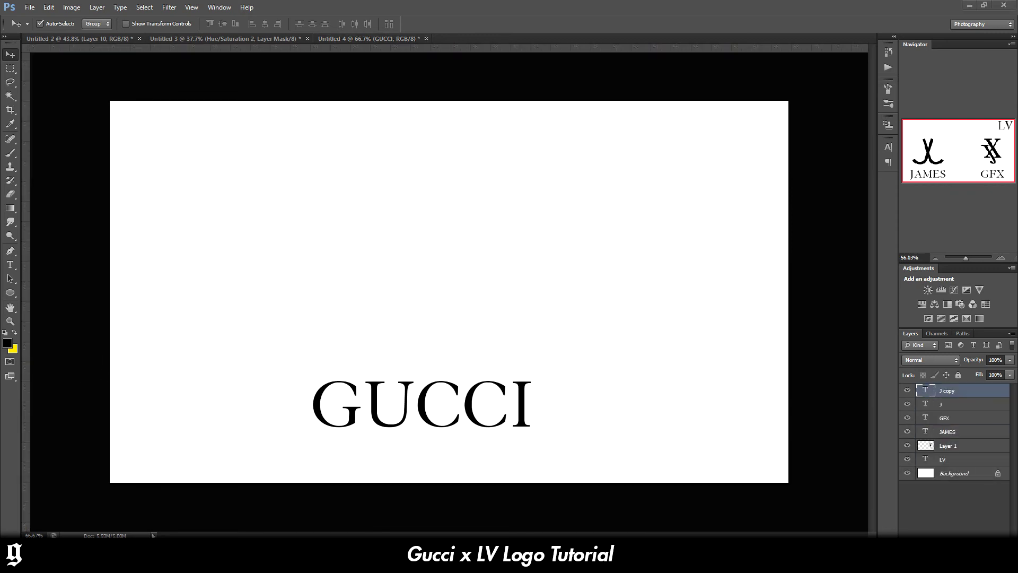
# Check the font of the "J copy" letter layer in the Untitled-2 document.
pyautogui.click(11, 264)
pyautogui.press('Return')
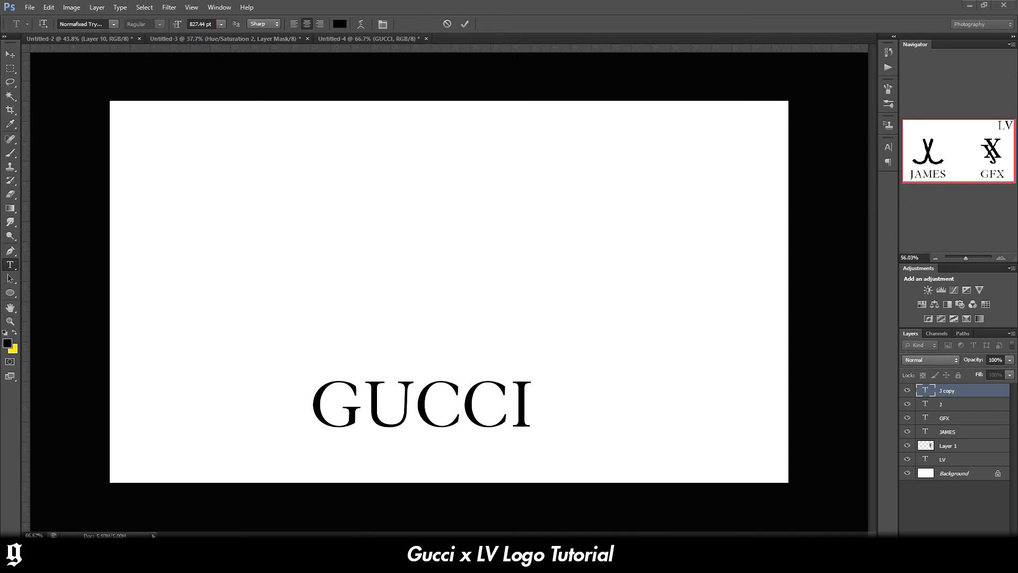
pyautogui.click(8, 60)
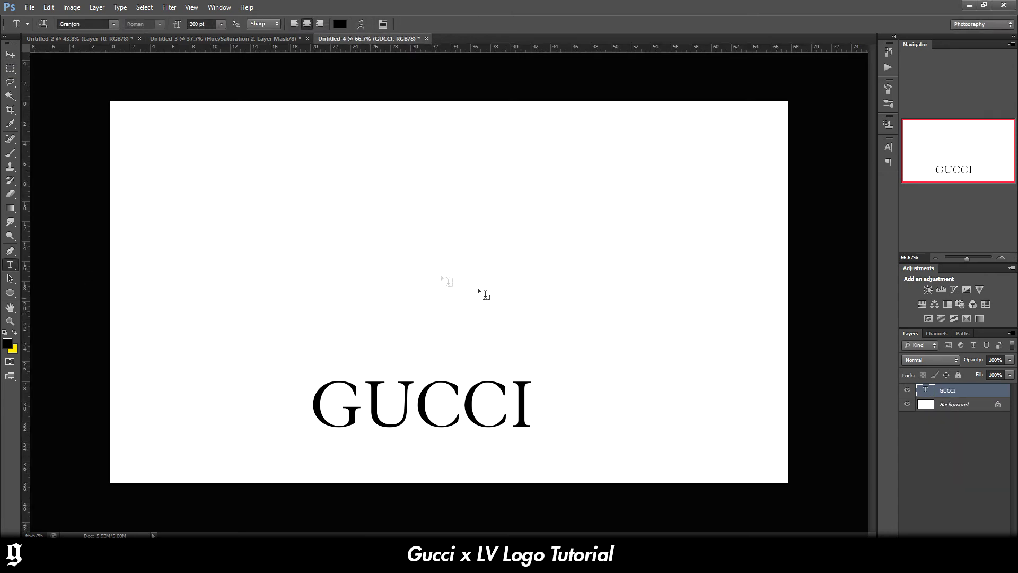
# Add a letter "G" in a new text box above GUCCI and set its font to Normafixed.
pyautogui.moveTo(225, 152); pyautogui.dragTo(614, 378)
pyautogui.write('G')
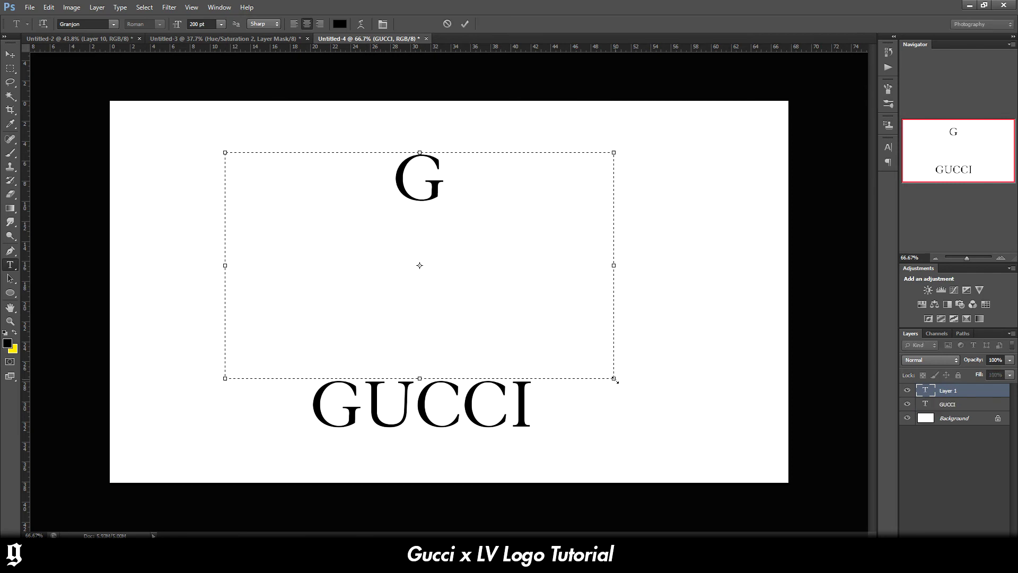
pyautogui.hotkey('ctrl', 'a')
pyautogui.click(90, 24)
pyautogui.write('Mono')
pyautogui.write('Norma')
pyautogui.press('Return')
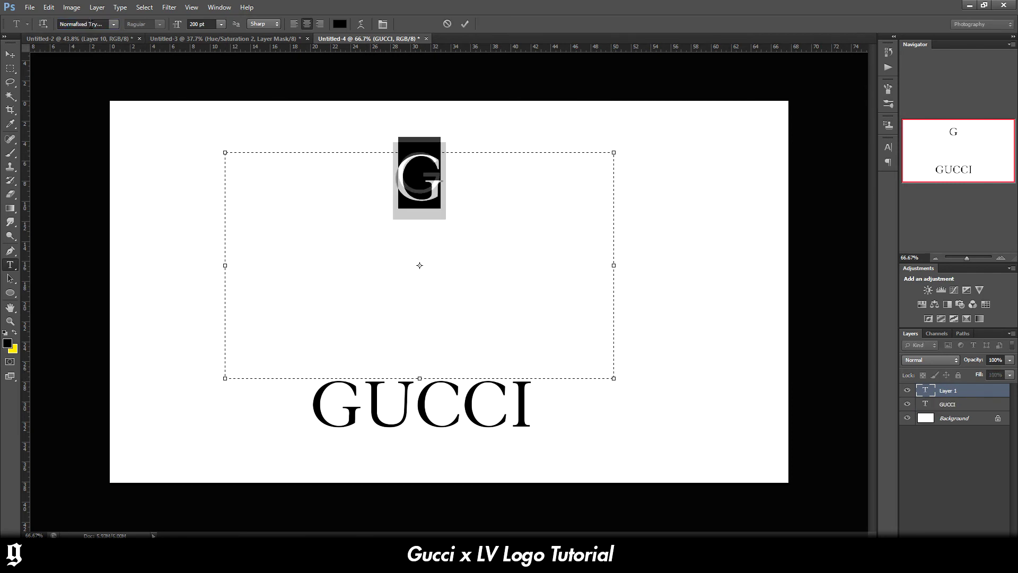
pyautogui.click(496, 208)
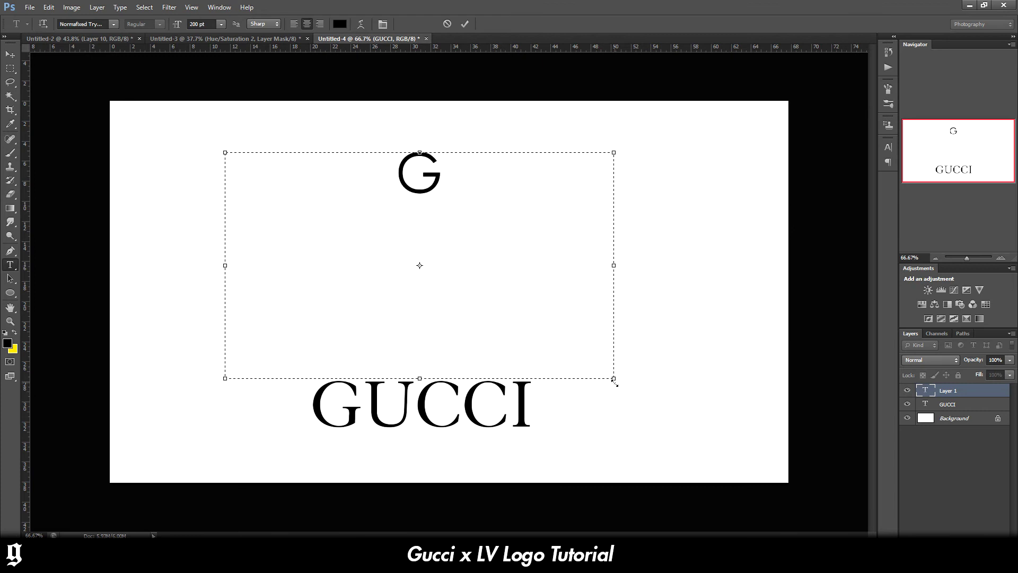
# Shrink the G's text box, then enlarge the G and position it just above GUCCI.
pyautogui.moveTo(614, 378); pyautogui.dragTo(455, 306)
pyautogui.hotkey('ctrl', 'Return')
pyautogui.press('v')
pyautogui.hotkey('ctrl', 't')
pyautogui.moveTo(465, 260); pyautogui.dragTo(586, 236)
pyautogui.moveTo(457, 282); pyautogui.dragTo(519, 281)
pyautogui.click(10, 55)
pyautogui.click(466, 278)
# Duplicate the G, mirror the copy horizontally and shift it sideways so the two letters interlock above GUCCI.
pyautogui.hotkey('ctrl', 'j')
pyautogui.hotkey('ctrl', 'shift', 'h')
pyautogui.hotkey('ctrl', 't')
pyautogui.hotkey('ctrl', 'shift', 'h')
pyautogui.hotkey('ctrl', 'shift', 'h')
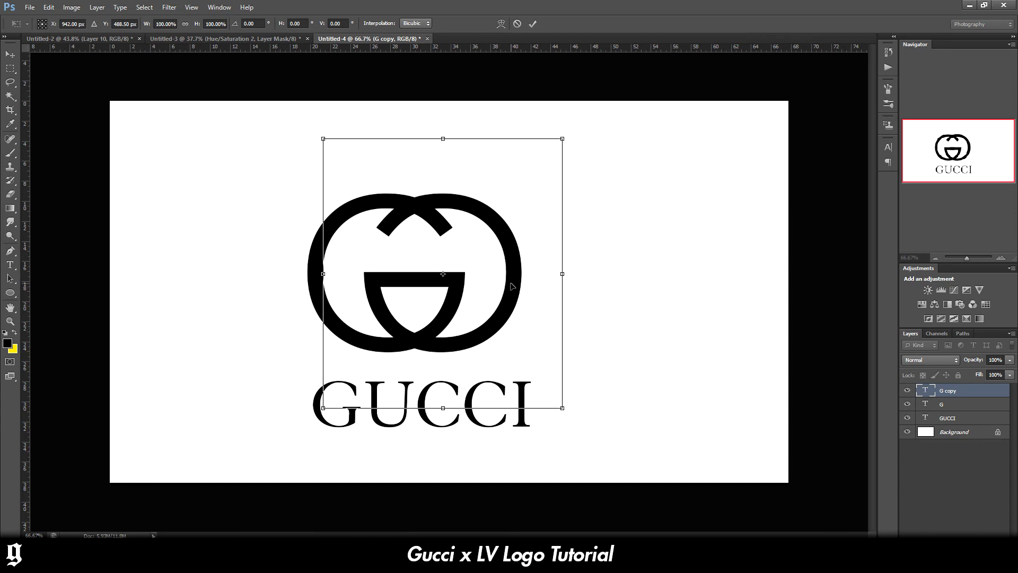
pyautogui.hotkey('ctrl', 'shift', 'h')
pyautogui.hotkey('ctrl', 'shift', 'h')
pyautogui.press('v')
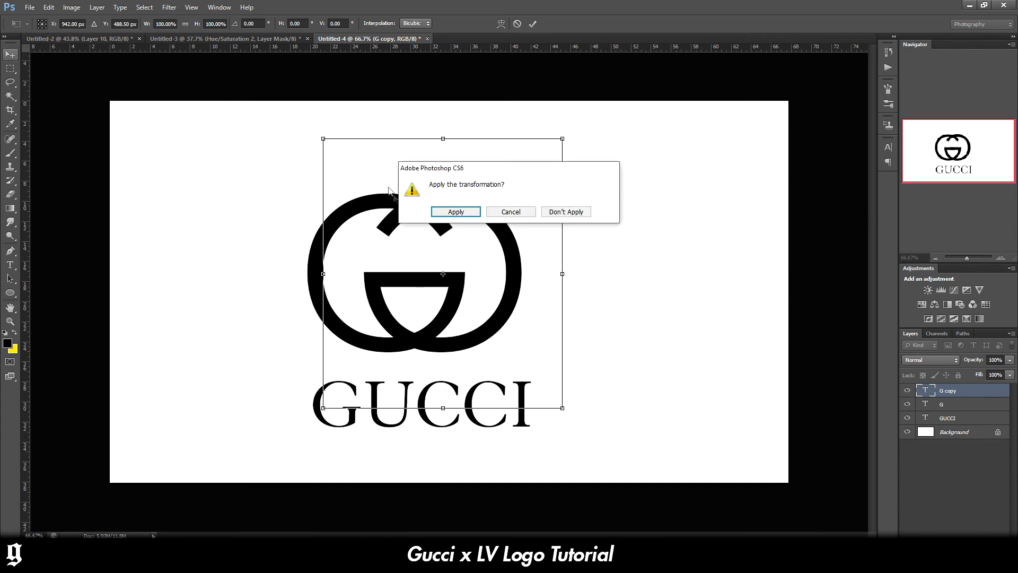
pyautogui.click(441, 209)
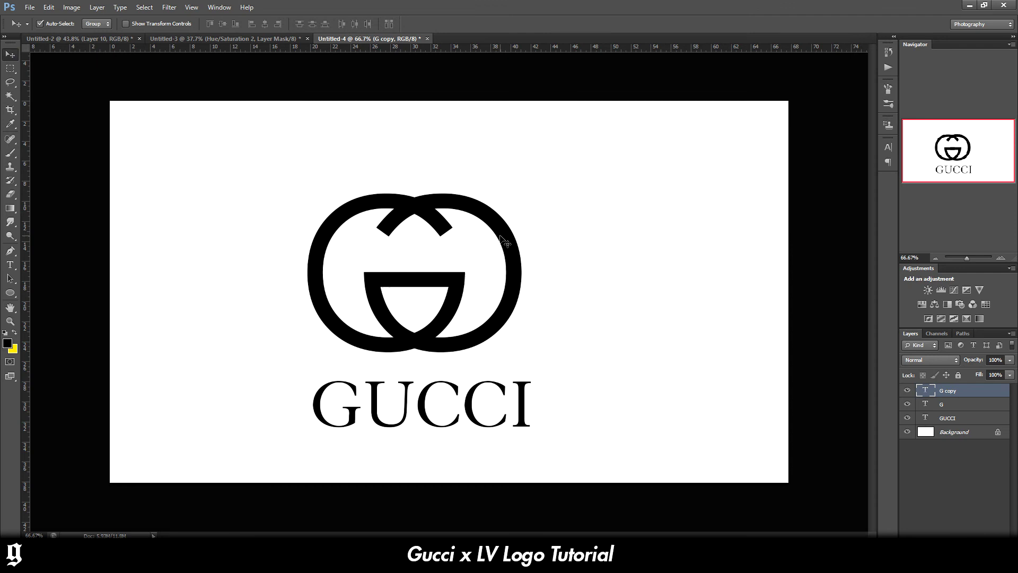
pyautogui.click(519, 273)
pyautogui.click(552, 211)
pyautogui.moveTo(503, 243)
pyautogui.mouseDown()
pyautogui.moveTo(515, 238)
pyautogui.moveTo(510, 247)
pyautogui.mouseUp()
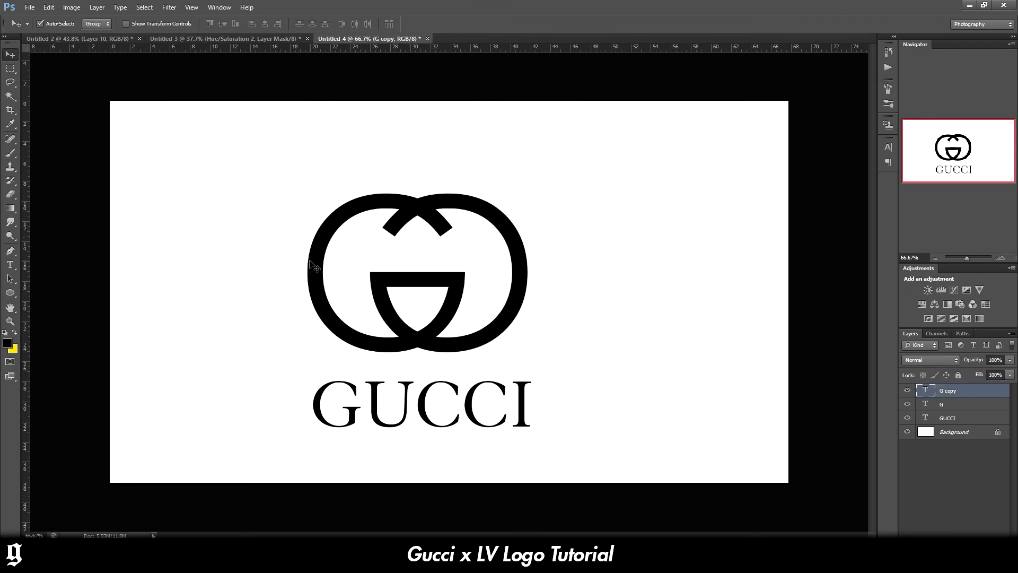
# Rasterize both G text layers.
pyautogui.keyDown('ctrl'); pyautogui.click(942, 404); pyautogui.keyUp('ctrl')
pyautogui.rightClick(945, 392)
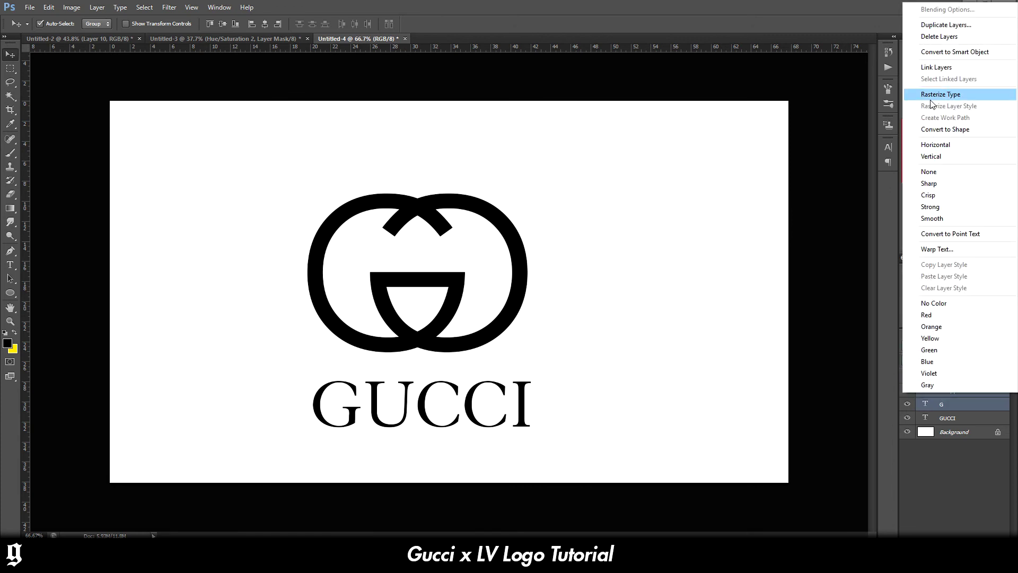
pyautogui.click(932, 102)
# Merge the two G layers and cut a rectangular gap out of the middle of their shared crossbar.
pyautogui.press('m')
pyautogui.scroll(5, 418, 260)
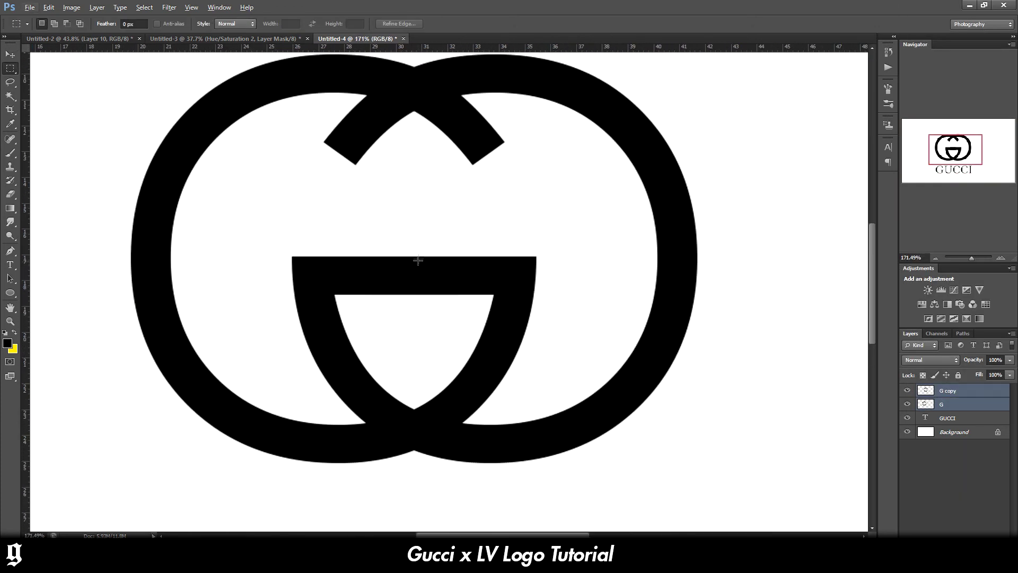
pyautogui.moveTo(390, 247); pyautogui.dragTo(437, 303)
pyautogui.rightClick(946, 391)
pyautogui.click(941, 268)
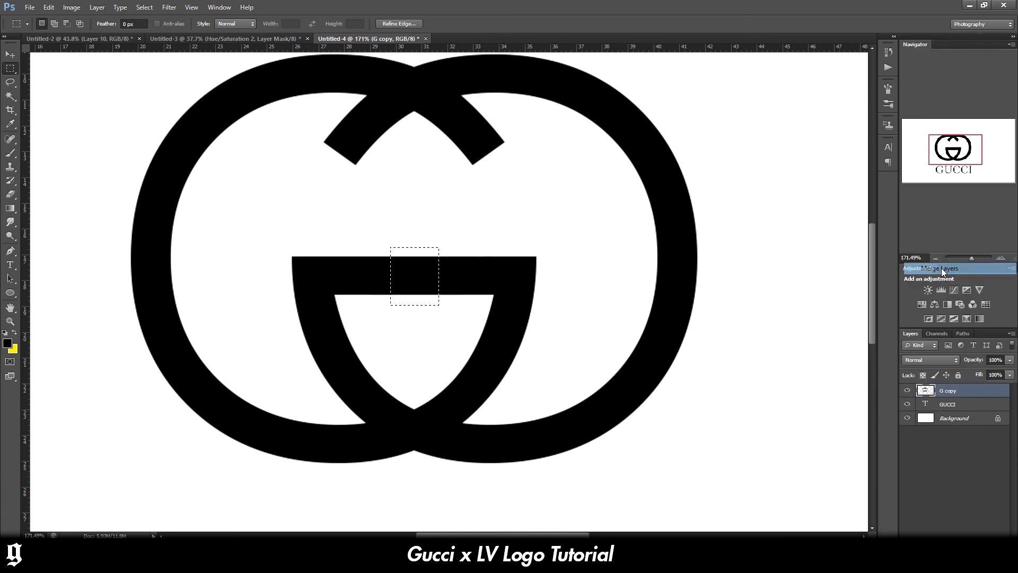
pyautogui.press('Delete')
pyautogui.hotkey('ctrl', 'd')
pyautogui.scroll(-8, 477, 395)
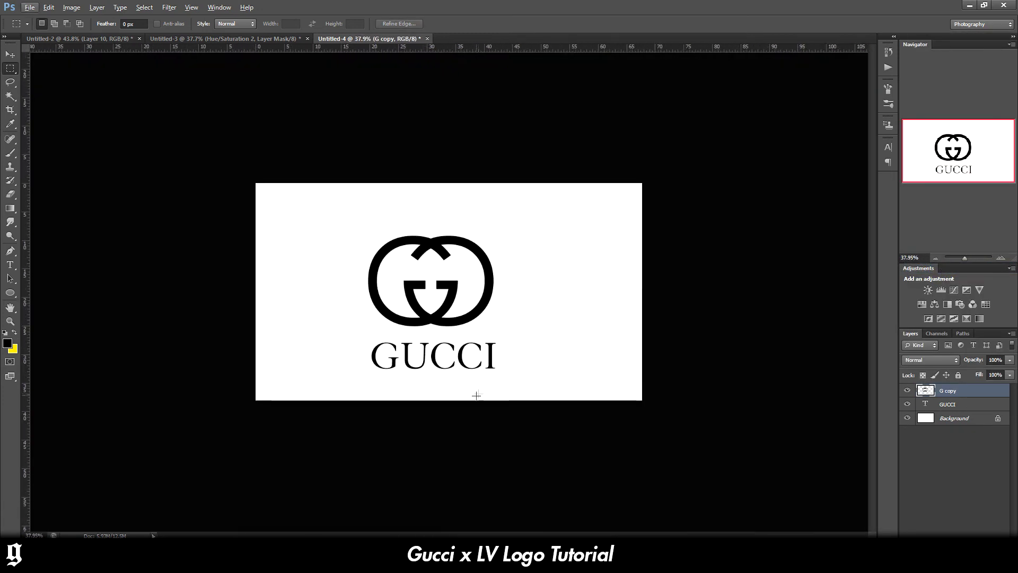
# Undo the interlocking G edits back to the single editable G above GUCCI.
pyautogui.hotkey('ctrl', 'alt', 'z')
pyautogui.hotkey('ctrl', 'alt', 'z')
pyautogui.hotkey('ctrl', 'alt', 'z')
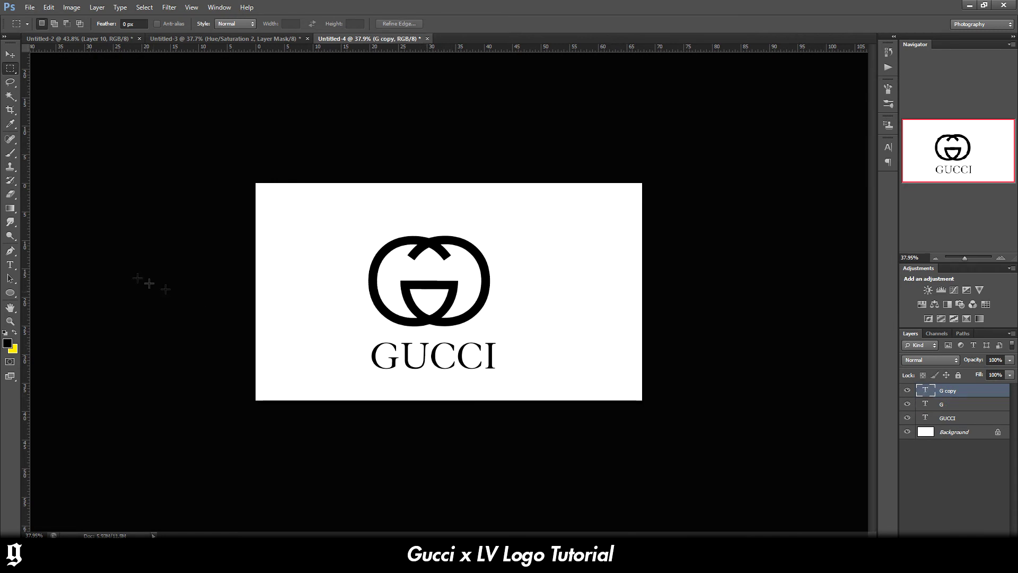
pyautogui.click(10, 54)
pyautogui.hotkey('ctrl', 'alt', 'z')
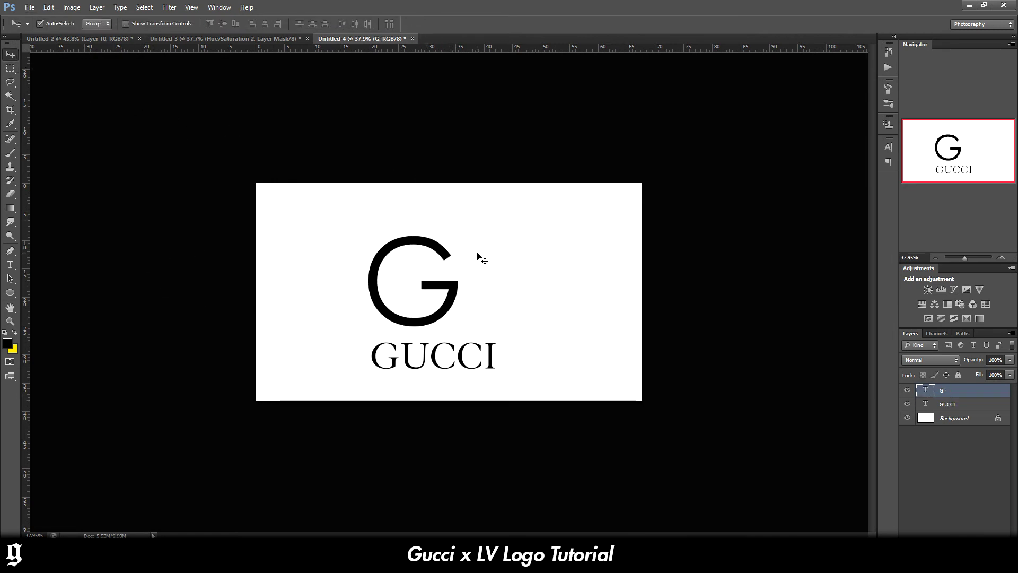
# Replace the large letter G with a capital "J" in the same text layer.
pyautogui.click(10, 264)
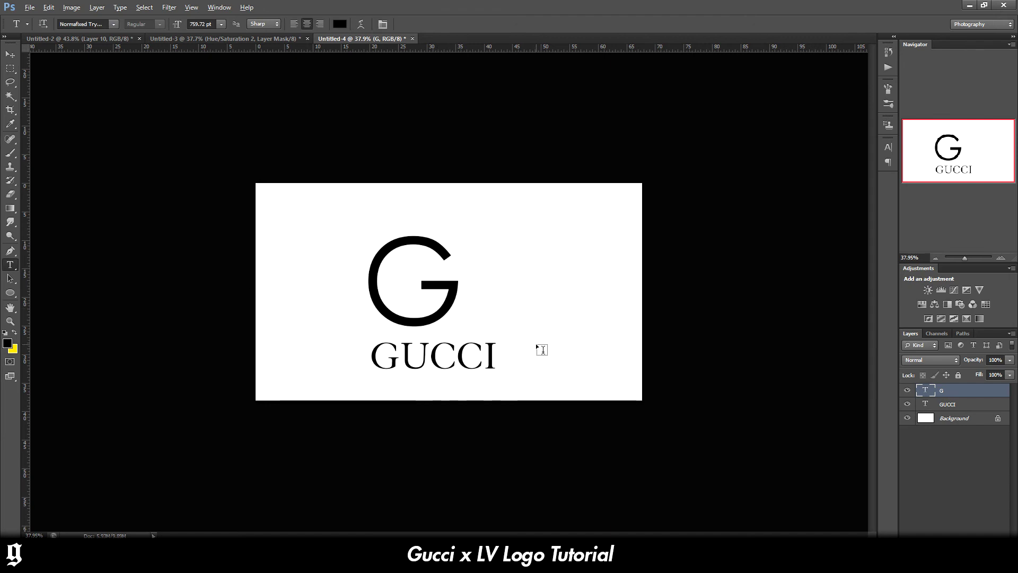
pyautogui.scroll(3, 536, 342)
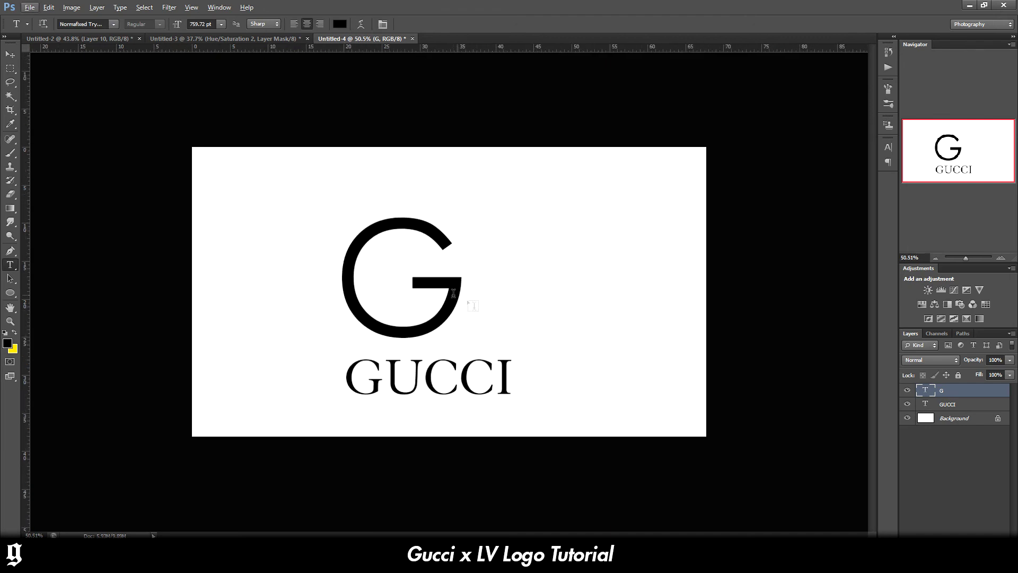
pyautogui.moveTo(444, 283); pyautogui.dragTo(313, 281)
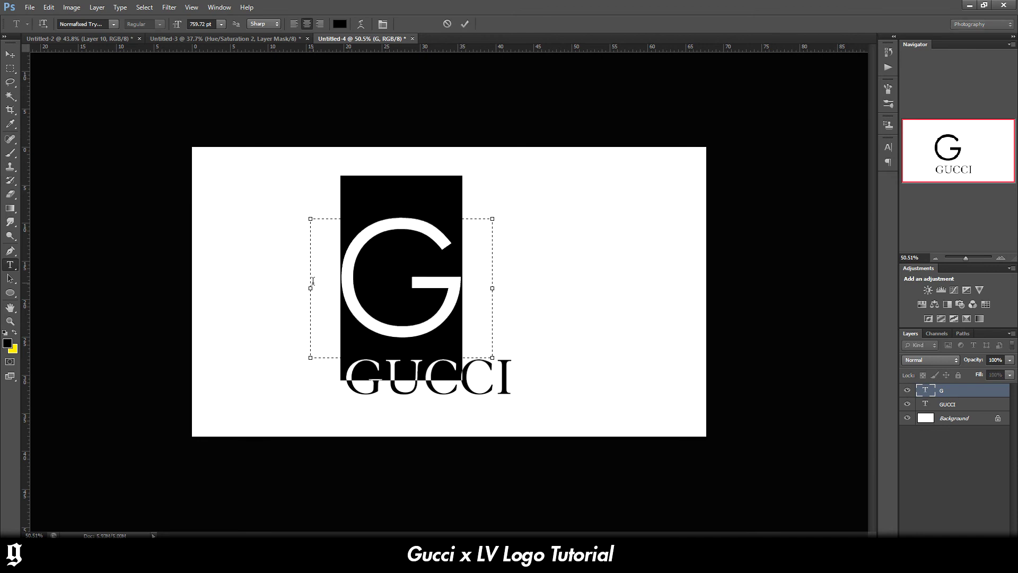
pyautogui.write('j')
pyautogui.press('BackSpace')
pyautogui.write('J')
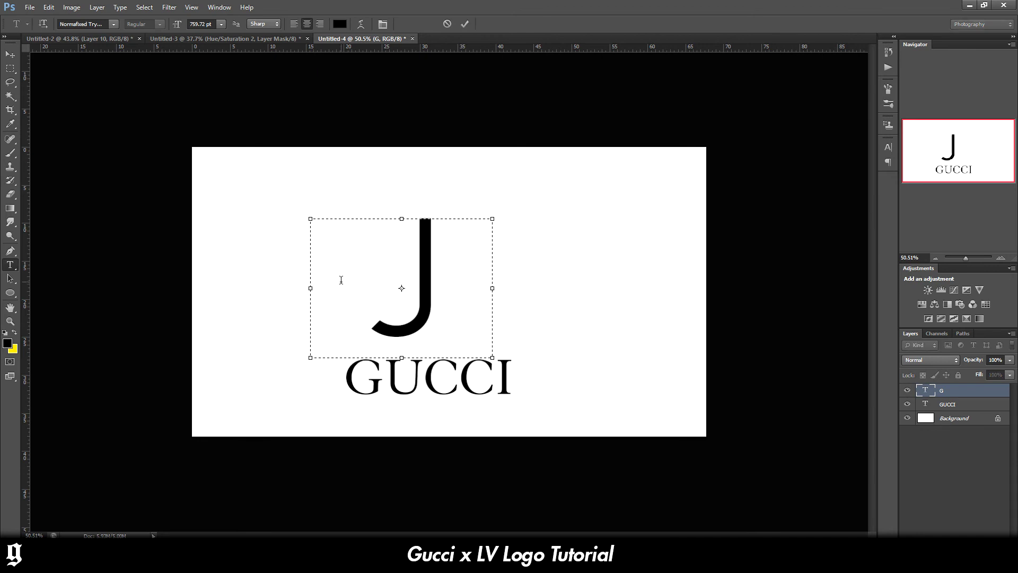
# Rotate the J clockwise so its stem slants diagonally, and apply the transformation.
pyautogui.click(10, 57)
pyautogui.hotkey('ctrl', 't')
pyautogui.moveTo(492, 211); pyautogui.dragTo(568, 262)
pyautogui.click(10, 54)
pyautogui.click(456, 212)
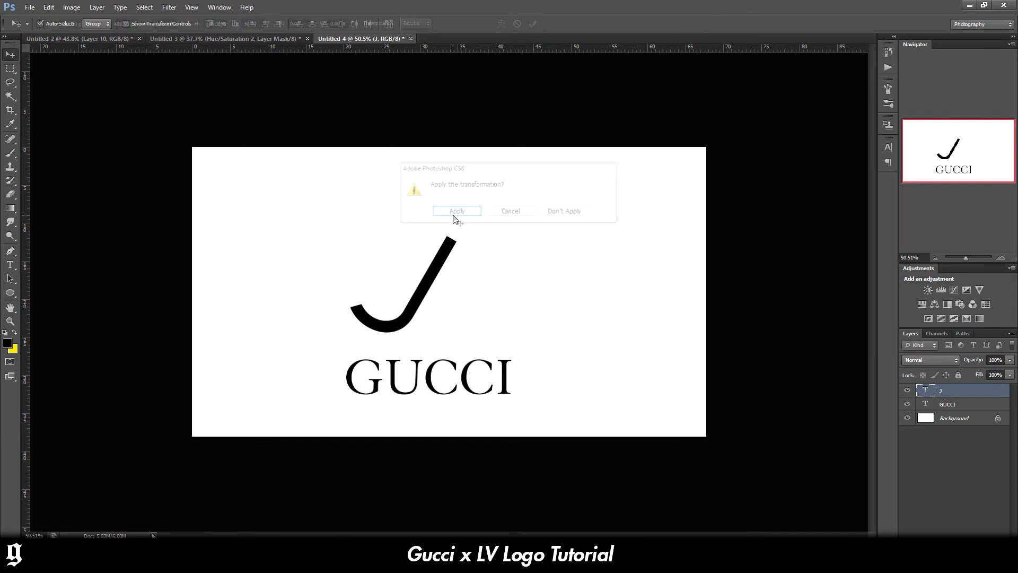
# Duplicate the slanted J, mirror the copy horizontally and move it sideways so the two stems cross in an X.
pyautogui.hotkey('ctrl', 'j')
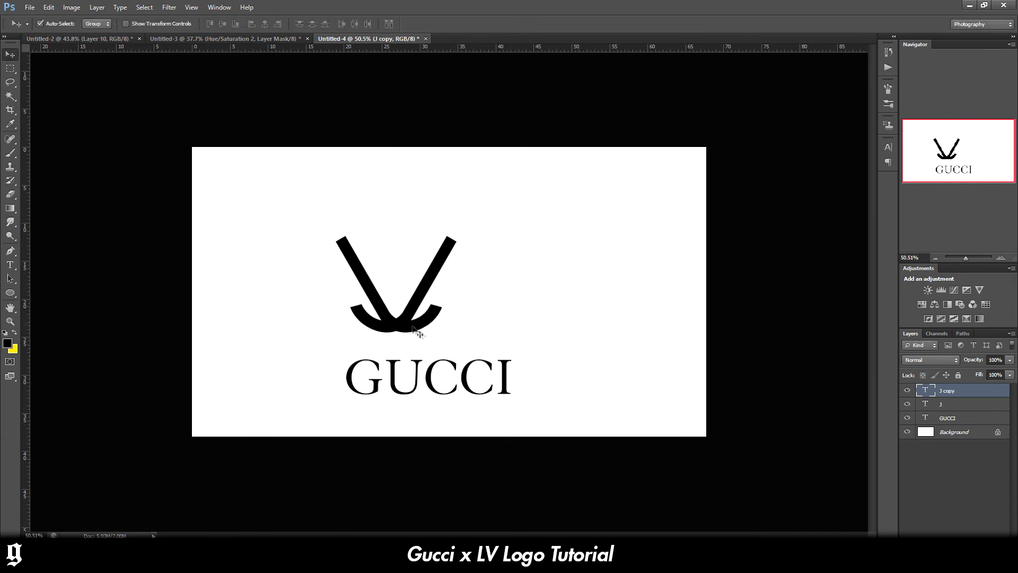
pyautogui.hotkey('ctrl', 't')
pyautogui.moveTo(427, 314); pyautogui.dragTo(483, 315)
pyautogui.press('Return')
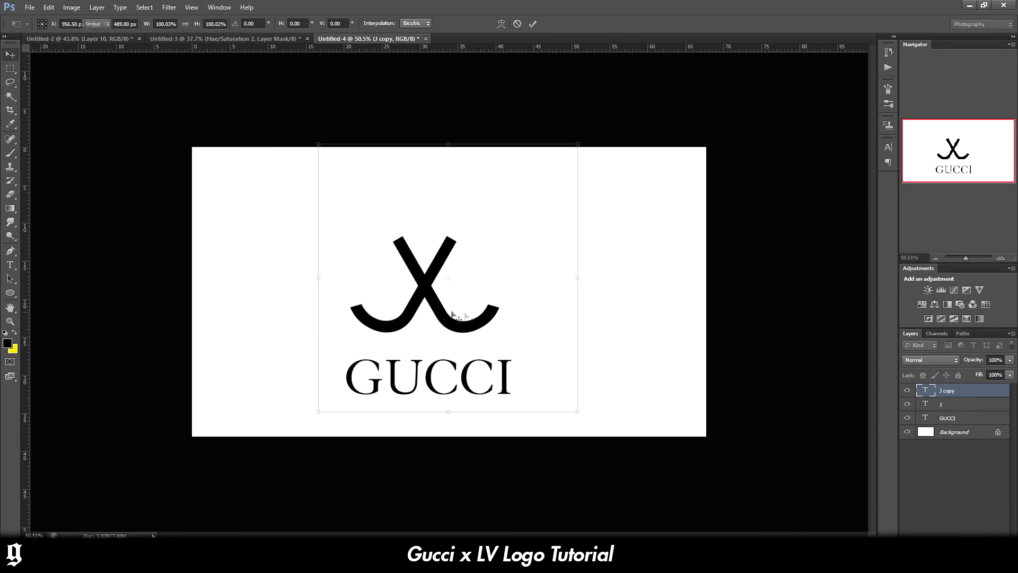
# Replace the GUCCI text below the monogram with the logo owner's first name in capitals.
pyautogui.click(10, 264)
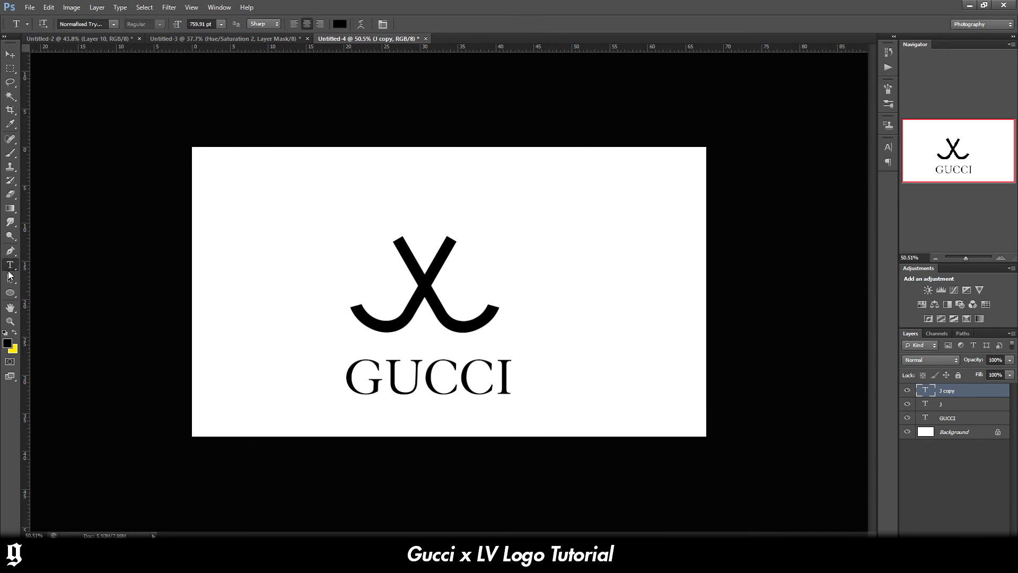
pyautogui.click(399, 370)
pyautogui.hotkey('ctrl', 'a')
pyautogui.press('BackSpace')
pyautogui.write('j')
pyautogui.press('BackSpace')
pyautogui.write('JAMES')
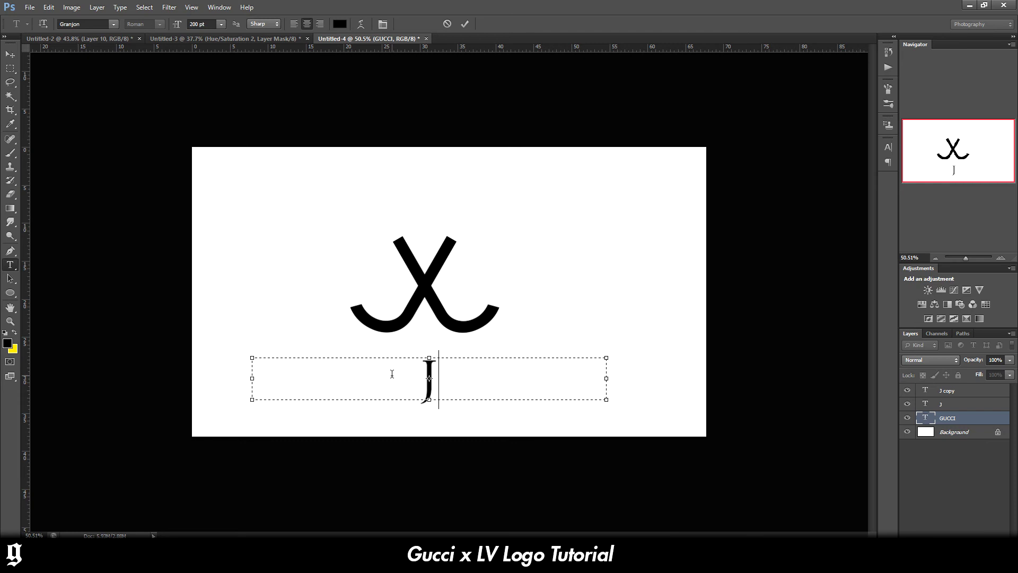
pyautogui.click(10, 54)
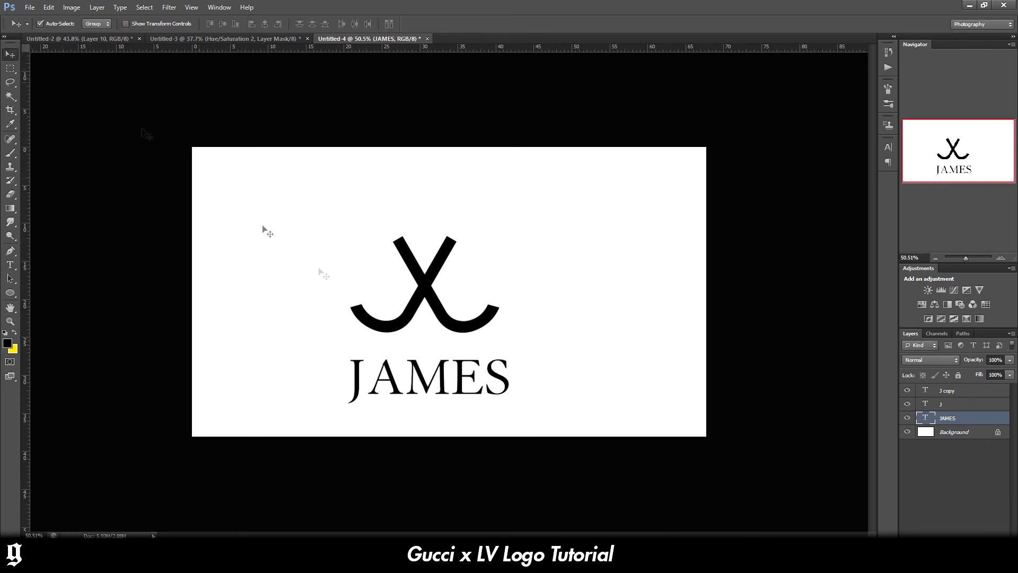
# Move the name text slightly up and to the left so it sits closer beneath the monogram.
pyautogui.moveTo(492, 370)
pyautogui.mouseDown()
pyautogui.moveTo(487, 340)
pyautogui.moveTo(495, 352)
pyautogui.moveTo(483, 357)
pyautogui.mouseUp()
pyautogui.click(454, 324)
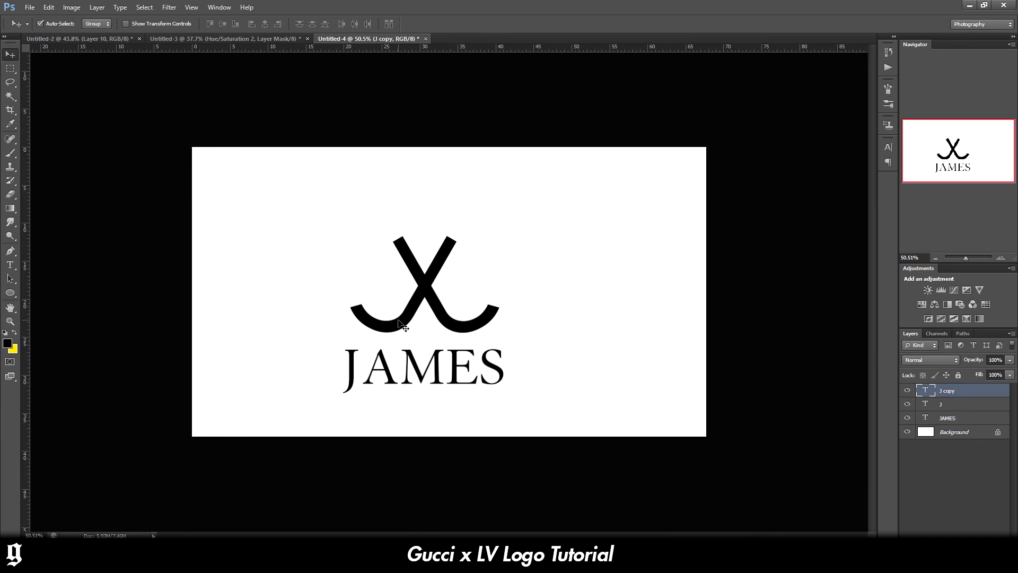
pyautogui.click(403, 324)
pyautogui.click(482, 212)
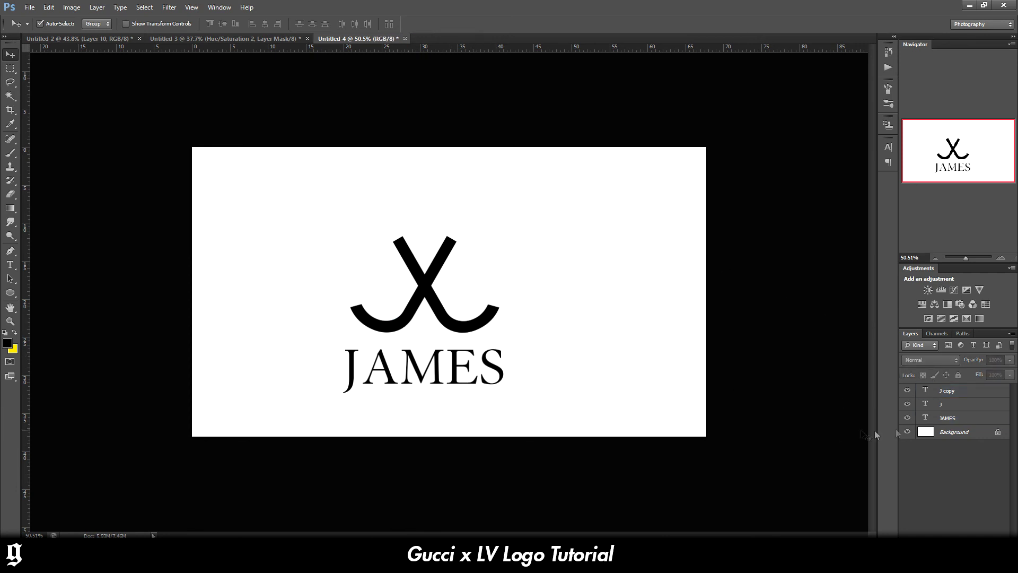
# Rasterize the "J" and "J copy" text layers and merge them into one layer.
pyautogui.click(945, 405)
pyautogui.keyDown('ctrl'); pyautogui.click(961, 395); pyautogui.keyUp('ctrl')
pyautogui.rightClick(960, 395)
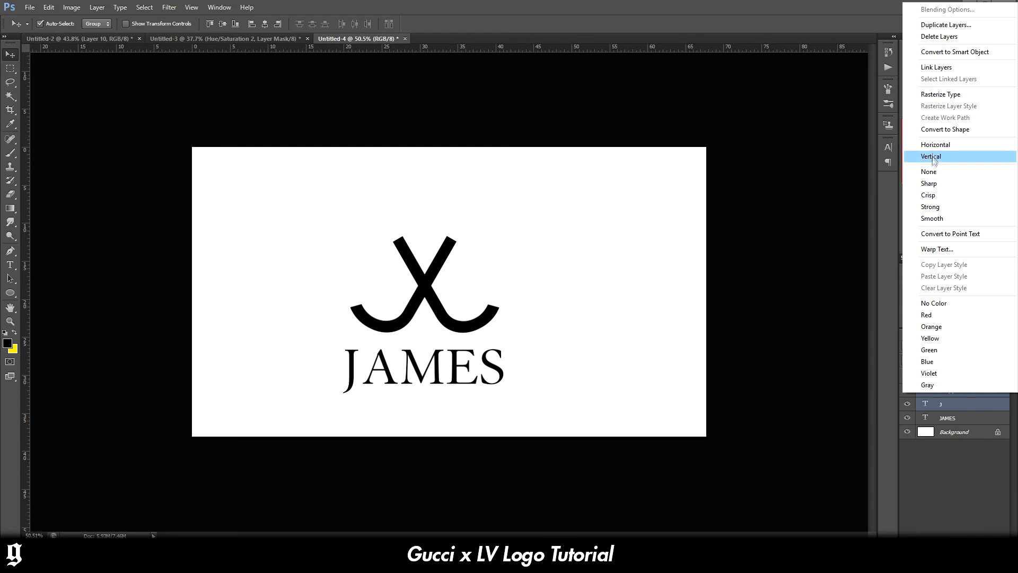
pyautogui.click(941, 94)
pyautogui.rightClick(956, 398)
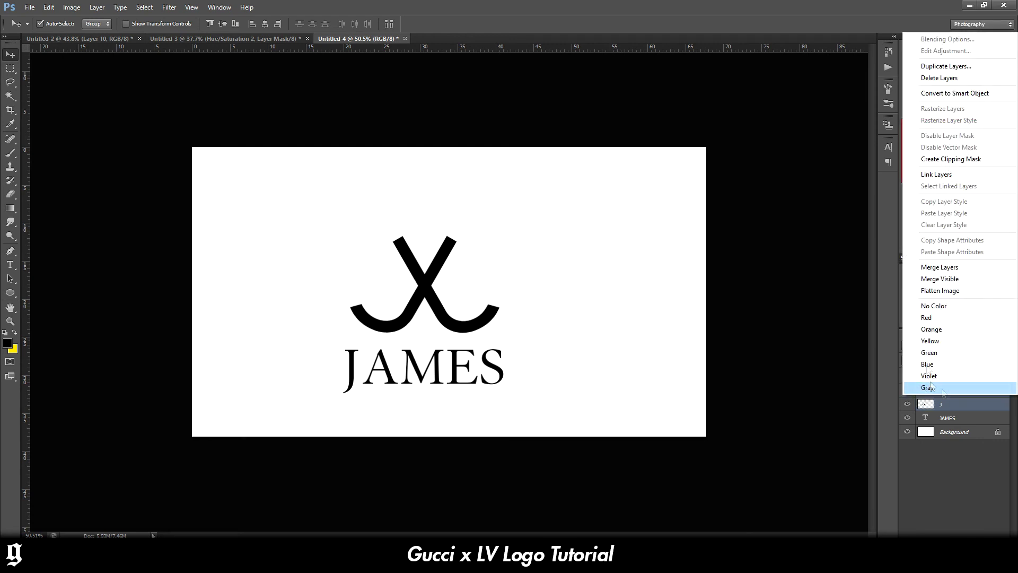
pyautogui.click(942, 332)
# Thicken the merged monogram with a black Stroke layer effect.
pyautogui.rightClick(947, 395)
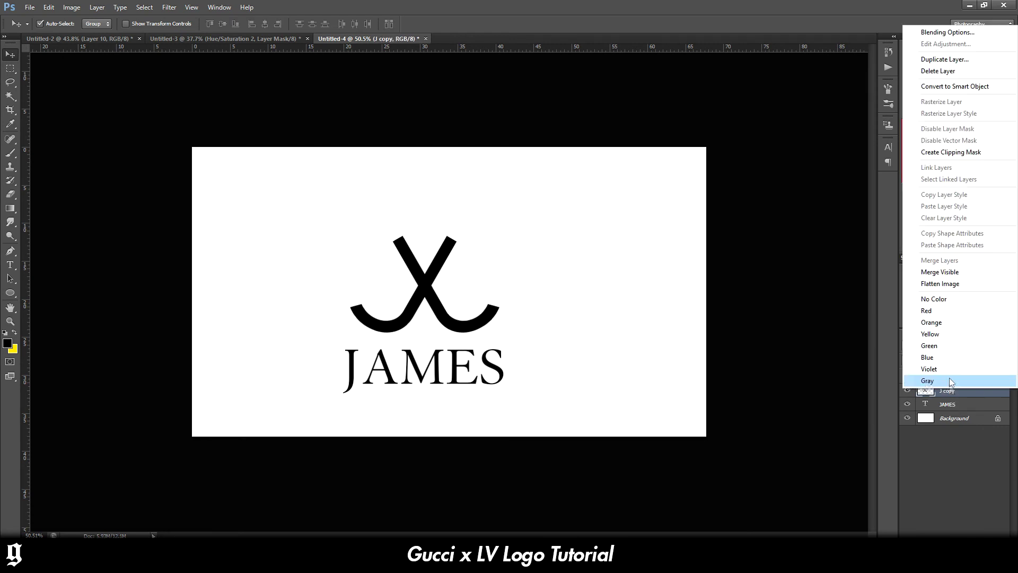
pyautogui.click(935, 29)
pyautogui.click(731, 370)
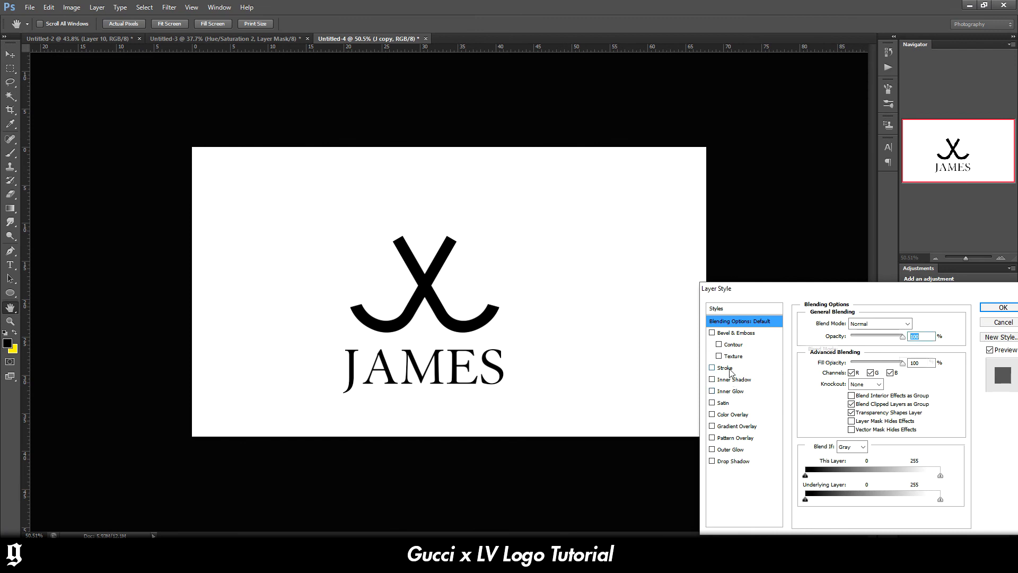
pyautogui.moveTo(853, 328); pyautogui.dragTo(848, 332)
pyautogui.click(1000, 307)
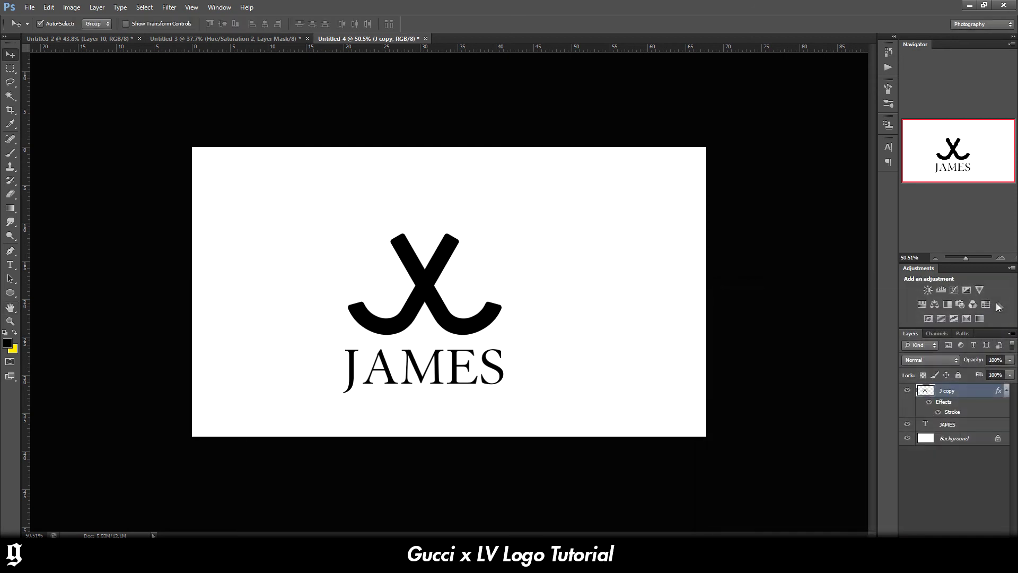
pyautogui.hotkey('ctrl', '0')
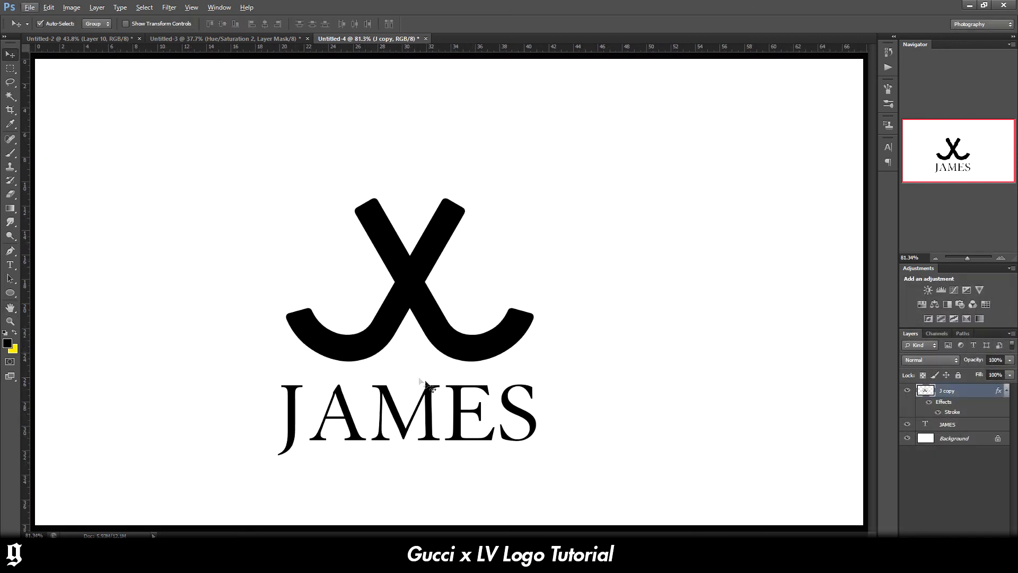
pyautogui.scroll(-2, 603, 466)
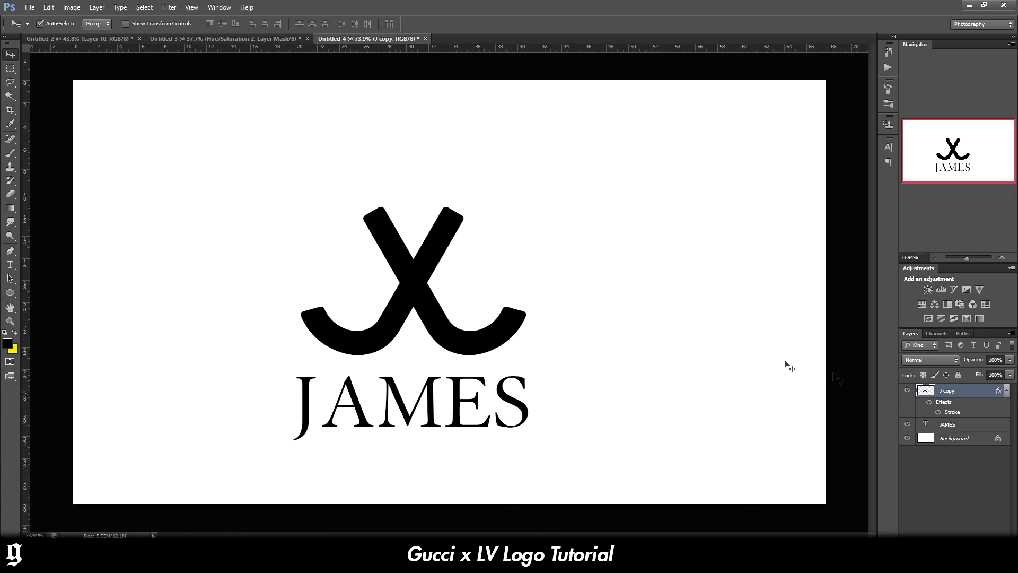
pyautogui.scroll(-2, 609, 398)
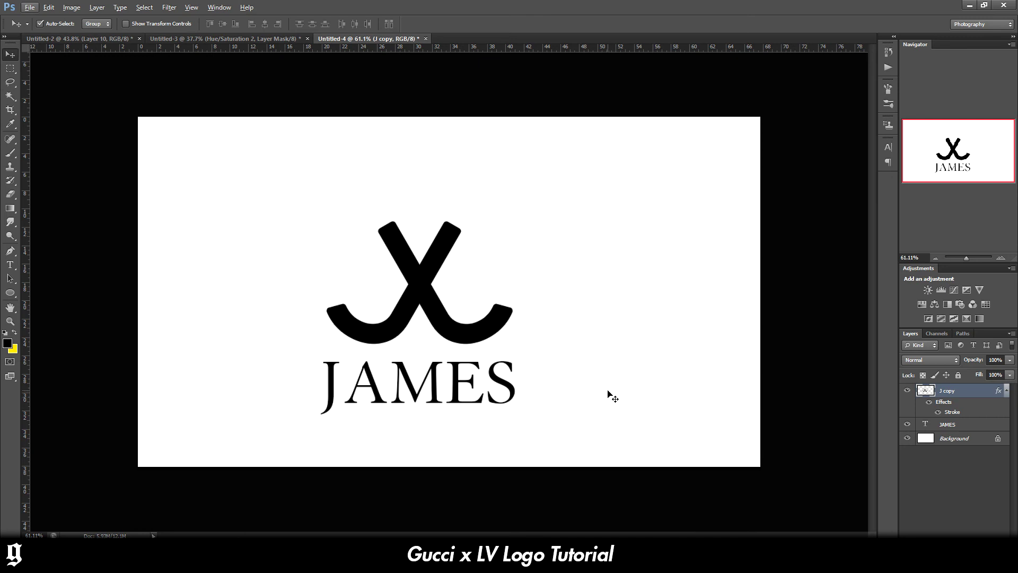
pyautogui.moveTo(420, 301); pyautogui.dragTo(467, 332)
pyautogui.press('alt')
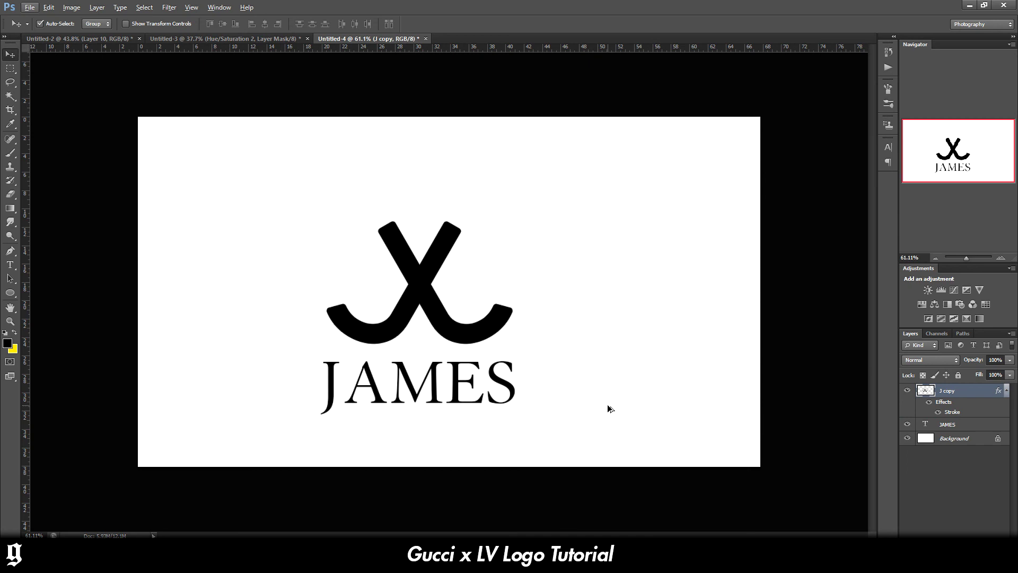